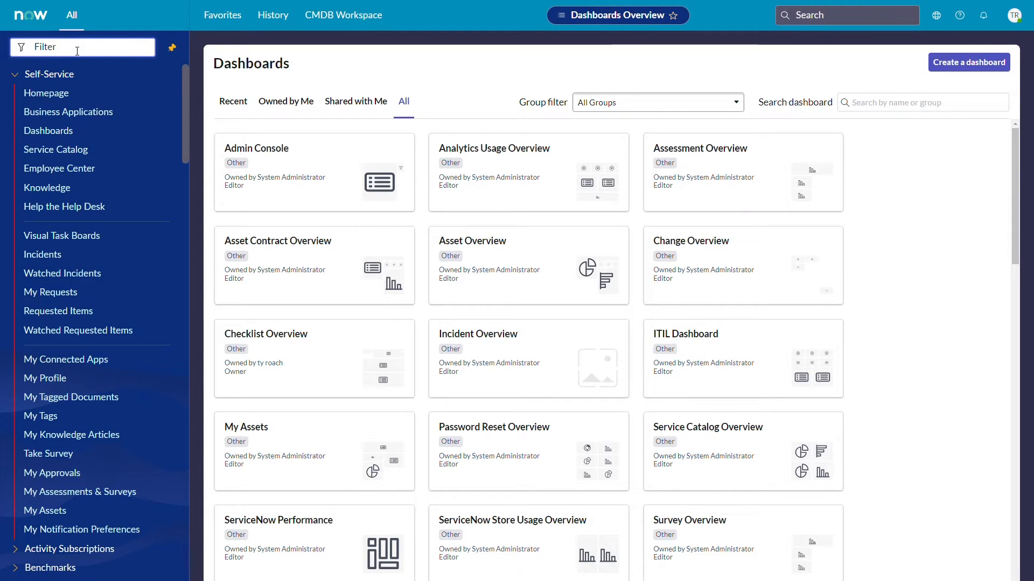
Step: Filter the navigator for "checklist" and open the Group Member Audit record in Template Configurations
type("checkl")
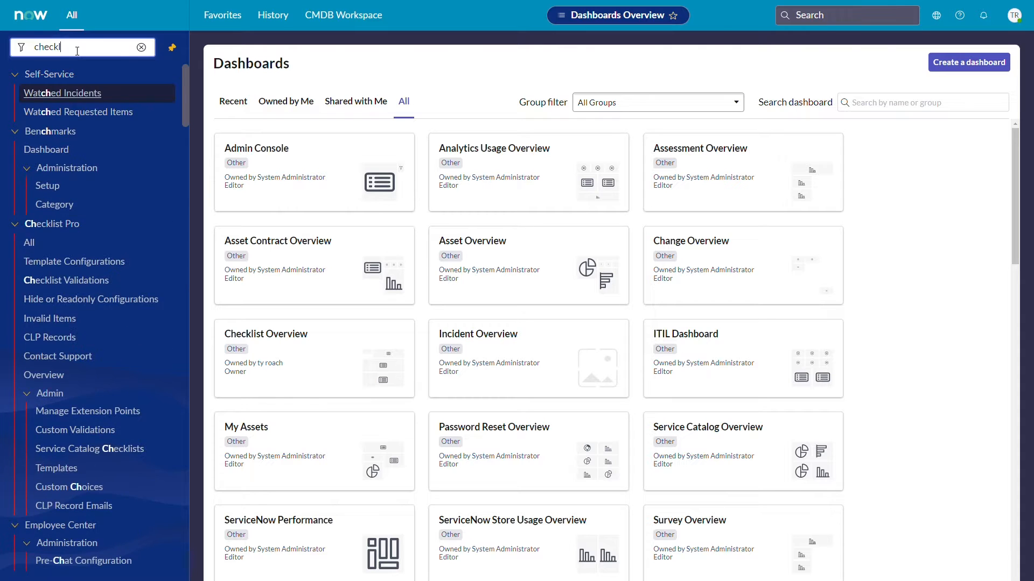
type("ist")
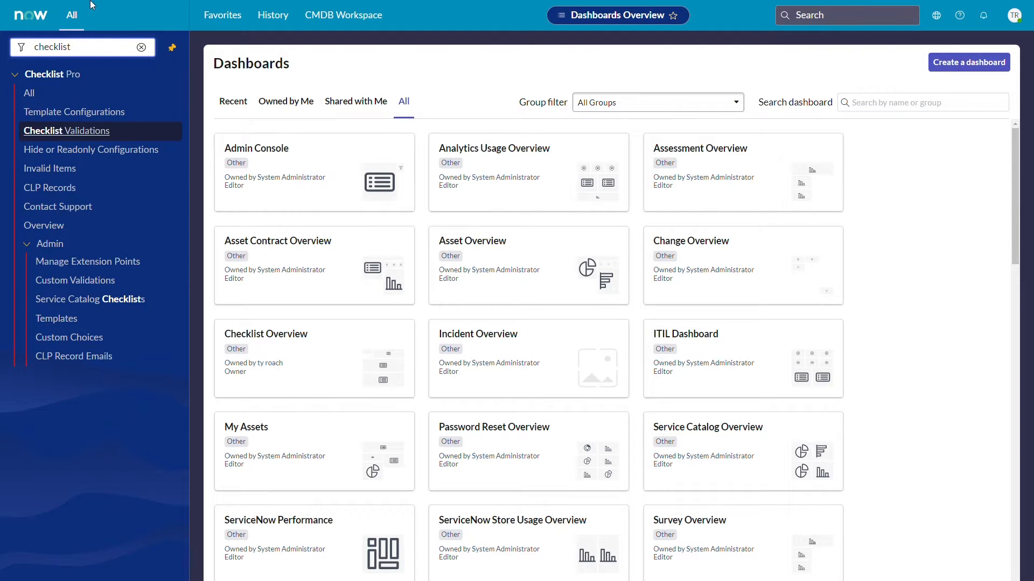
left_click(84, 116)
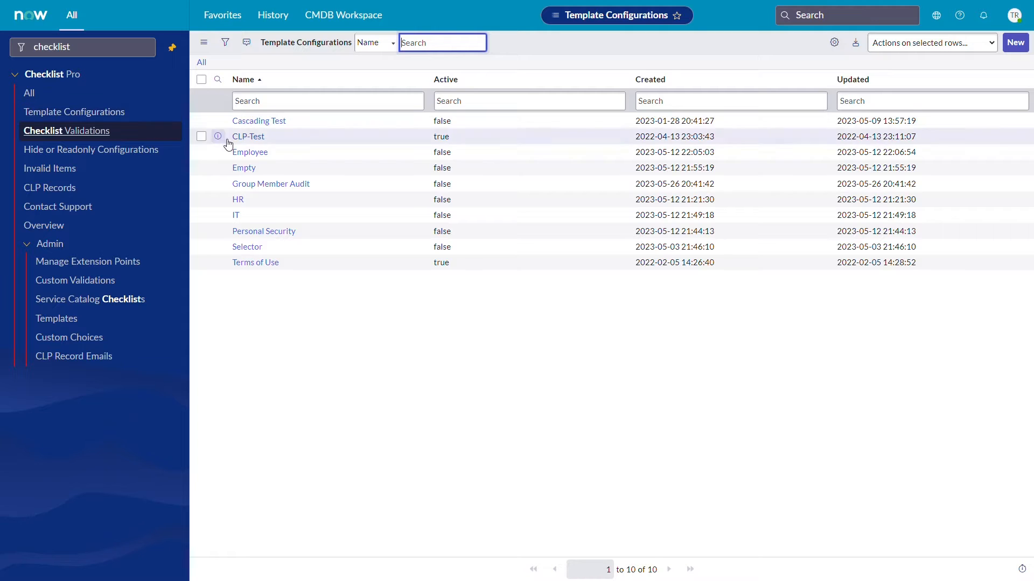
left_click(271, 184)
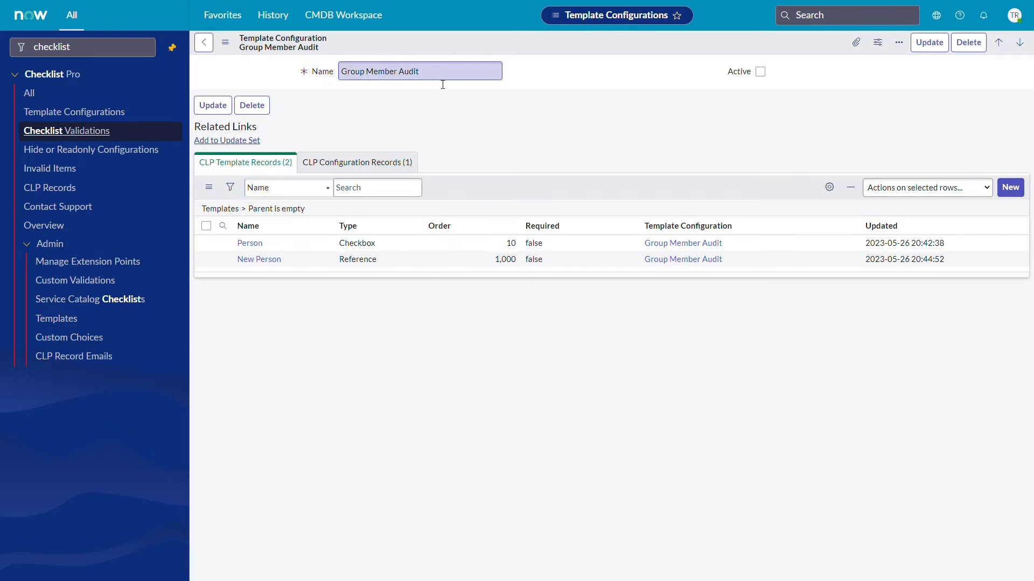
left_click_drag(418, 73, 452, 87)
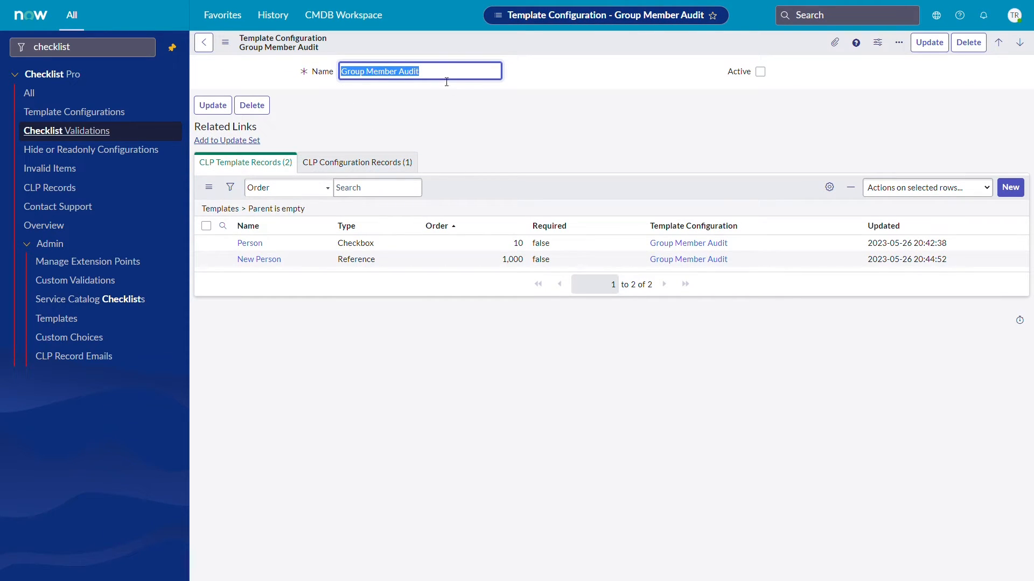
left_click(433, 115)
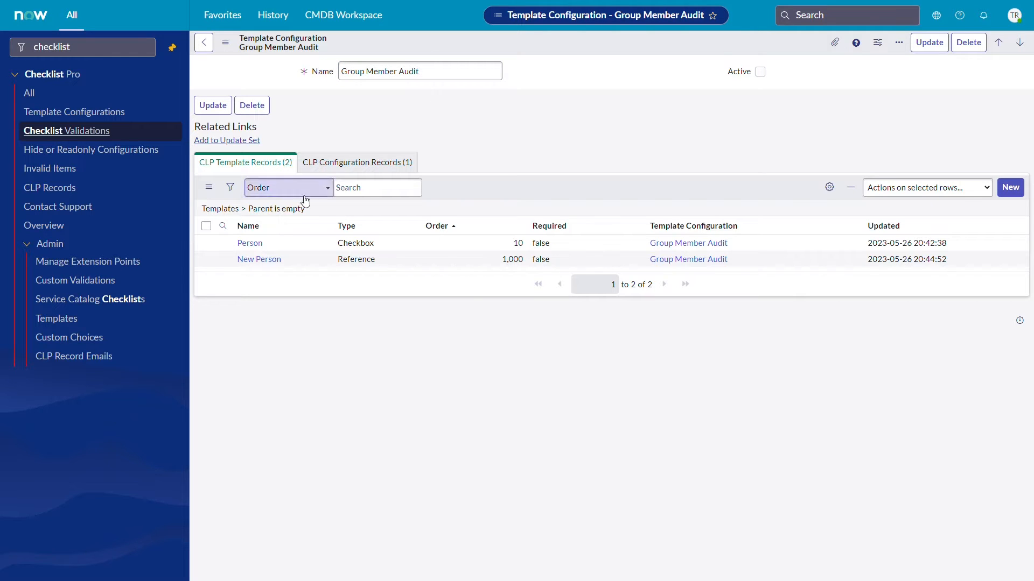
Step: Open the Person template record and review its type and hover text
left_click(262, 246)
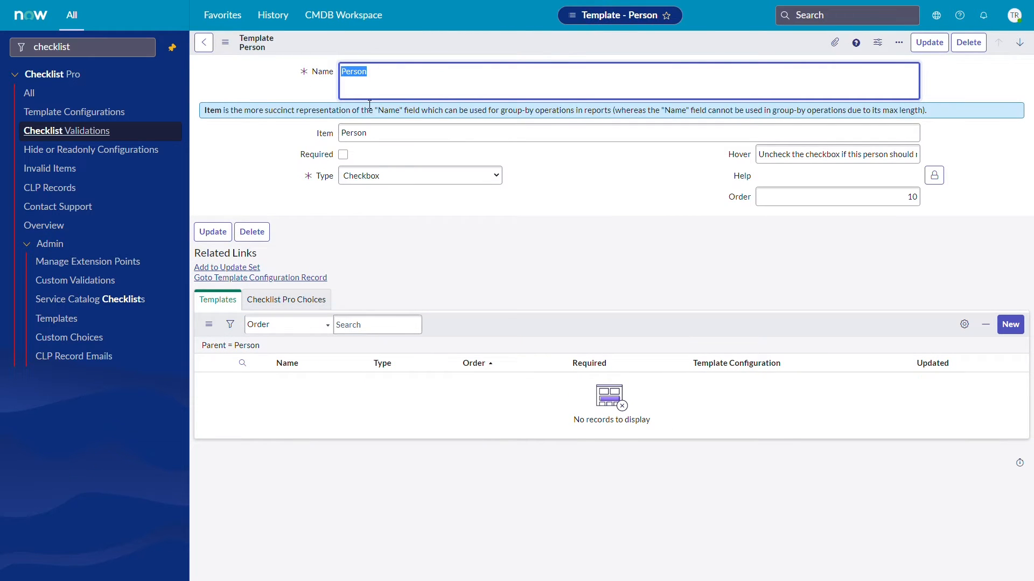
left_click(428, 183)
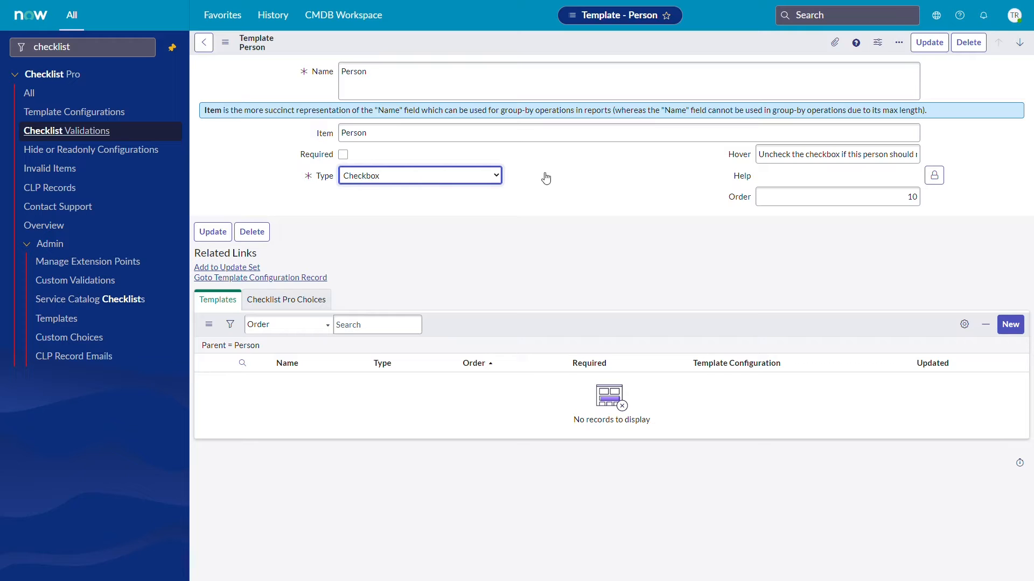
left_click(795, 158)
key("ctrl+a")
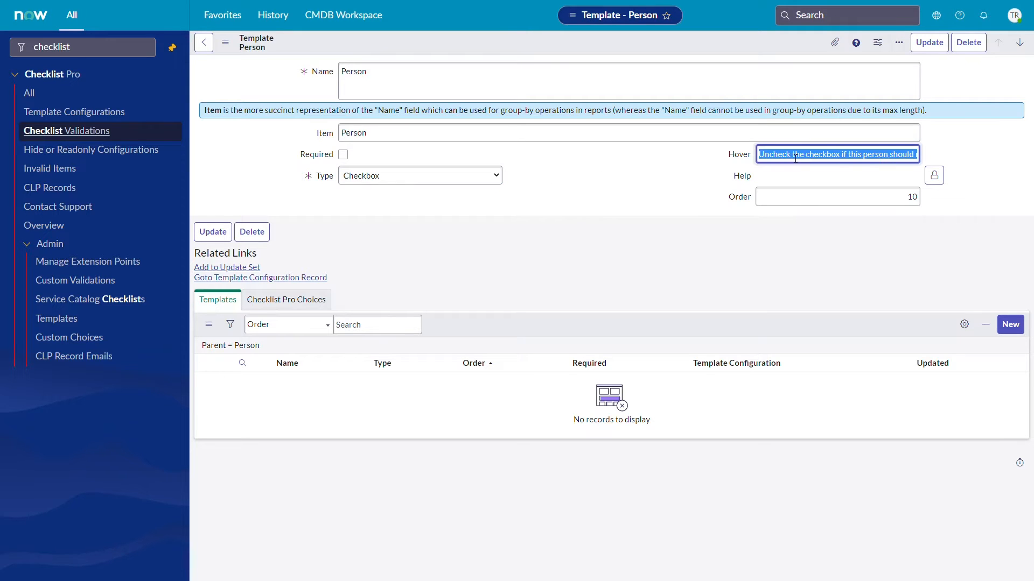
left_click(678, 157)
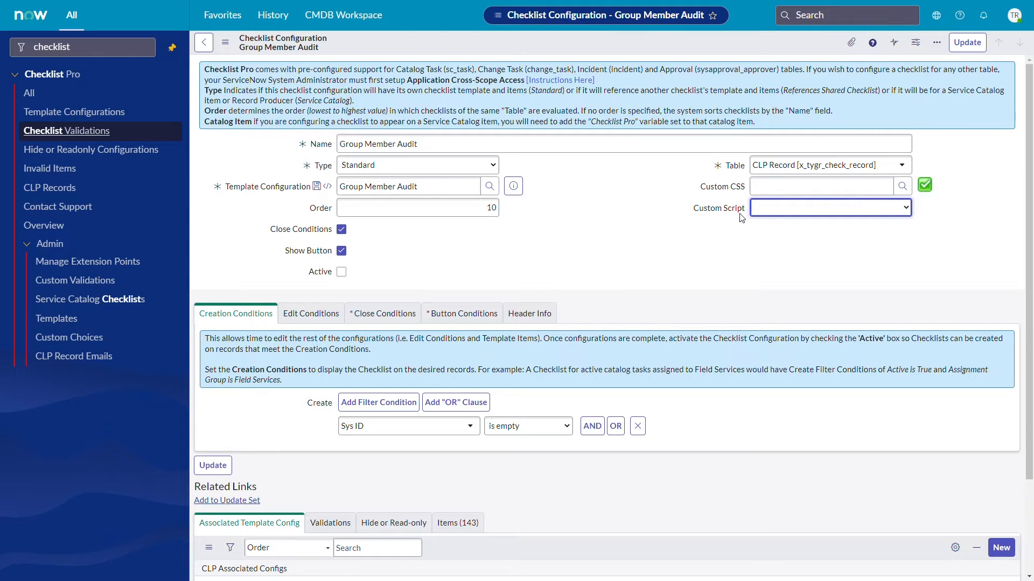
Step: Review the button, close, creation and edit conditions of the Group Member Audit checklist configuration
left_click(465, 318)
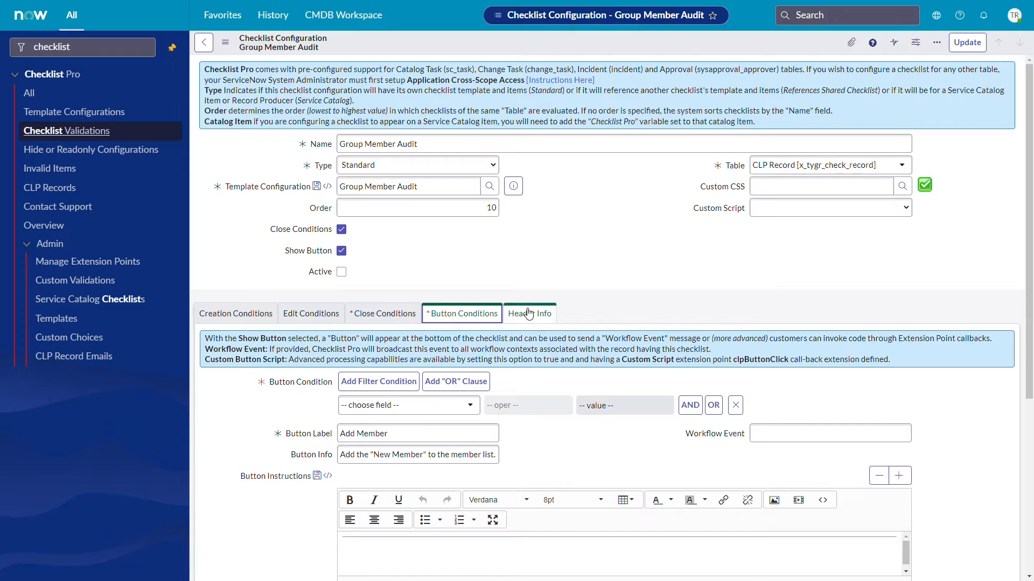
scroll(529, 313, "down", 2)
double_click(404, 334)
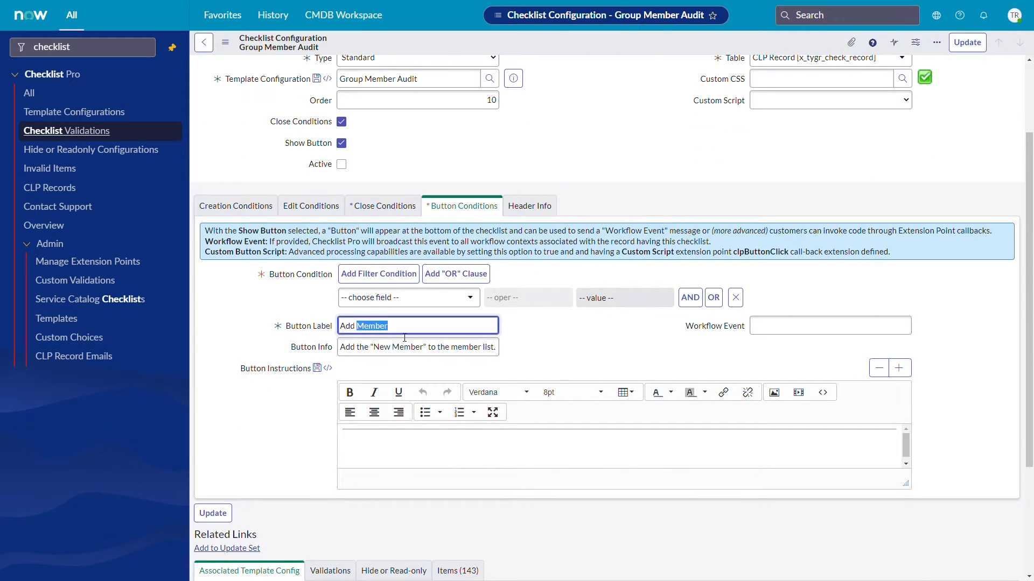
key("ctrl+a")
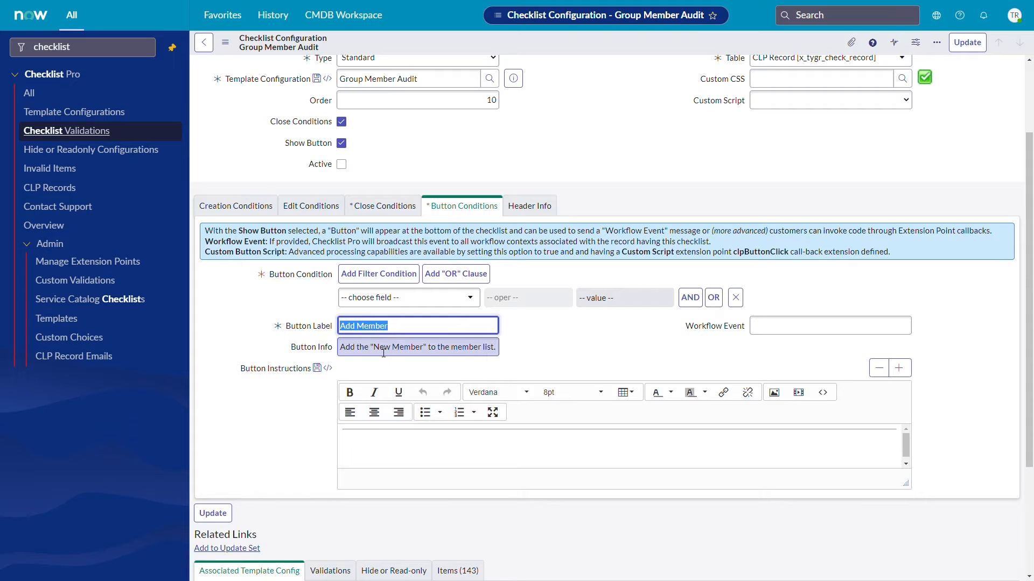
left_click(384, 209)
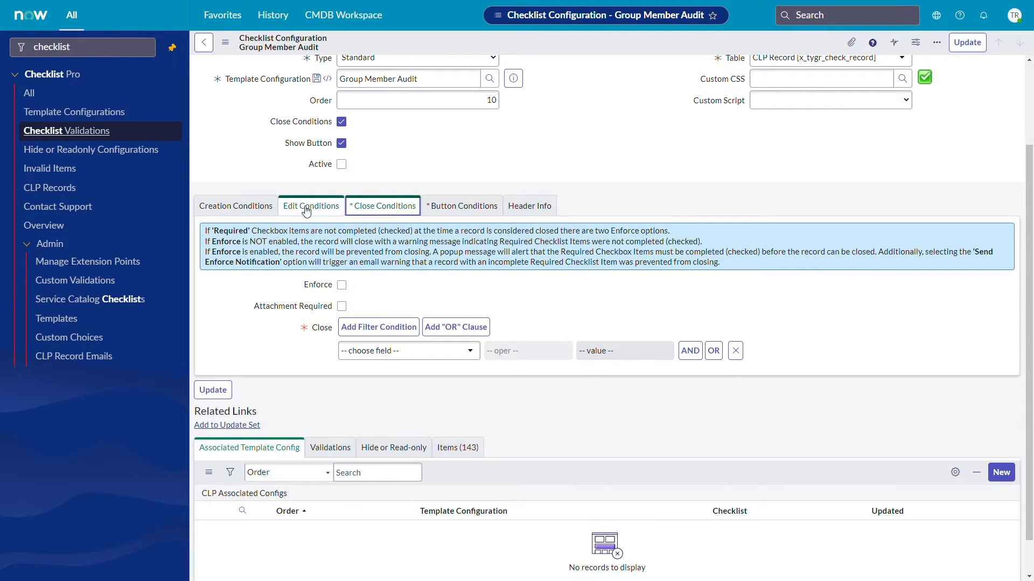
left_click(249, 209)
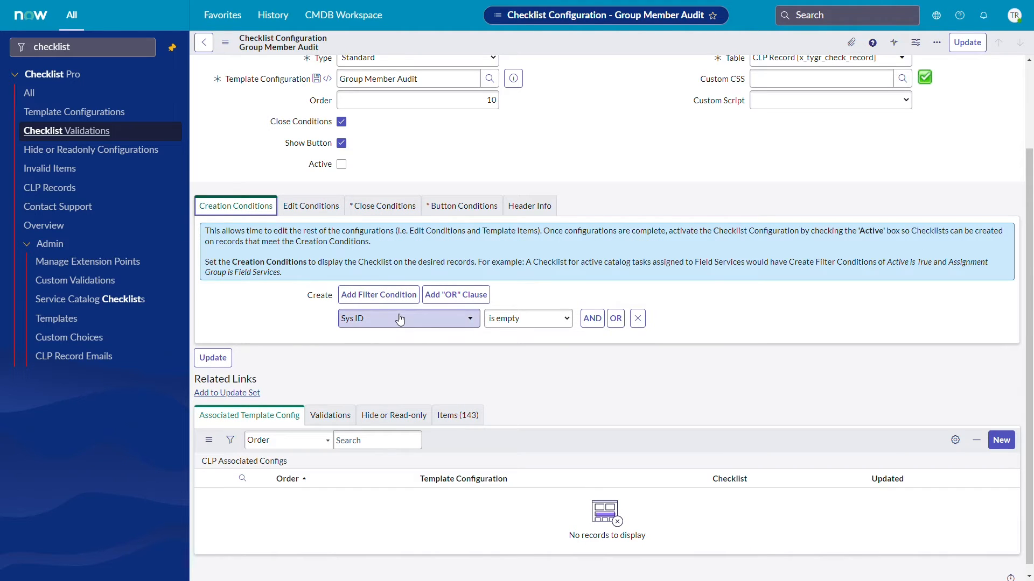
left_click(312, 205)
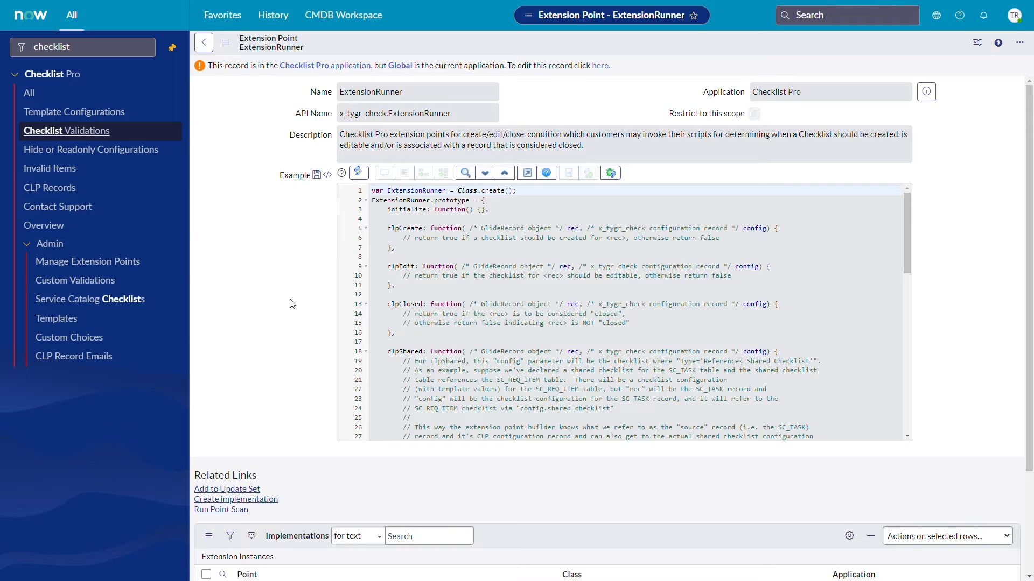
Step: Create an implementation of the ExtensionRunner extension point and name the script include CLPGroupMbrAudit
left_click(232, 501)
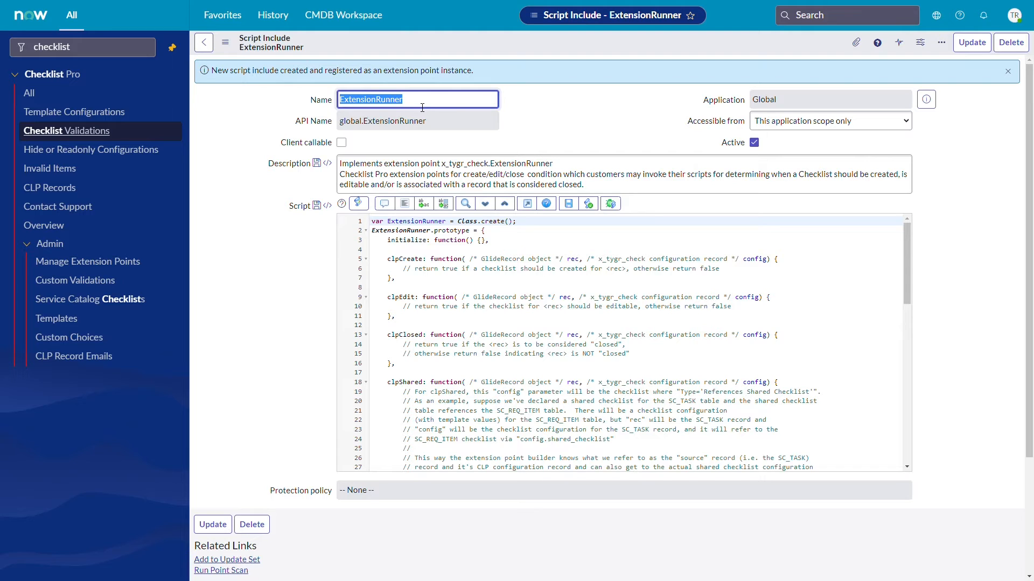
type("CLPG")
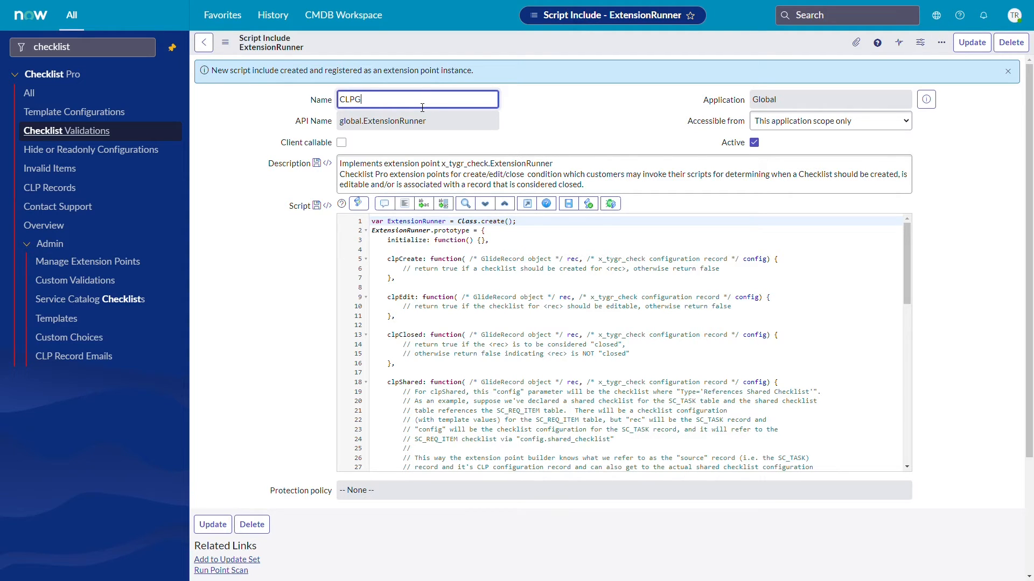
type("roupMbrAudit")
key("Tab")
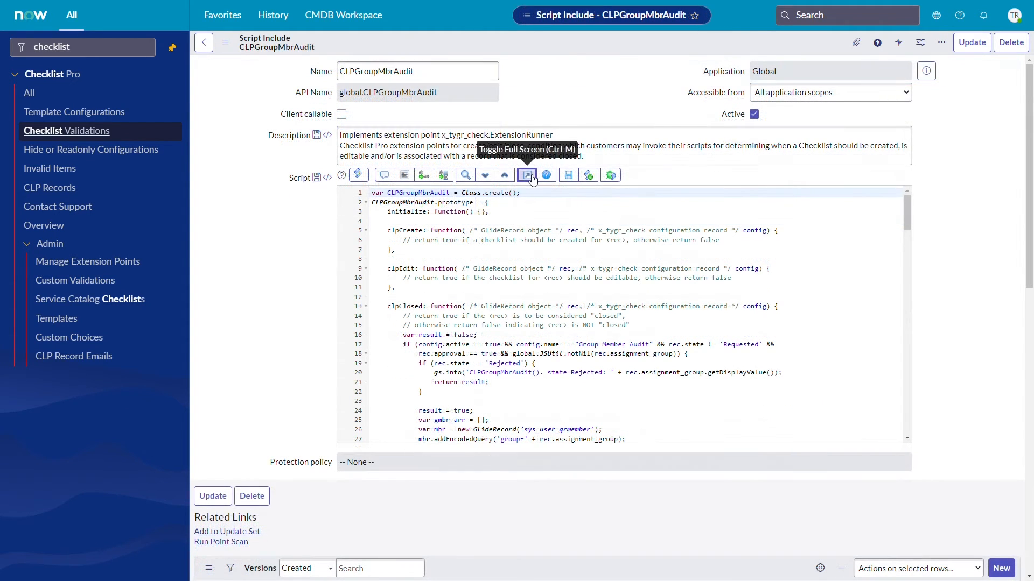
Step: View the script full screen and examine the clpClosed function, including how it adds and removes group members
left_click(528, 176)
scroll(431, 173, "down", 1)
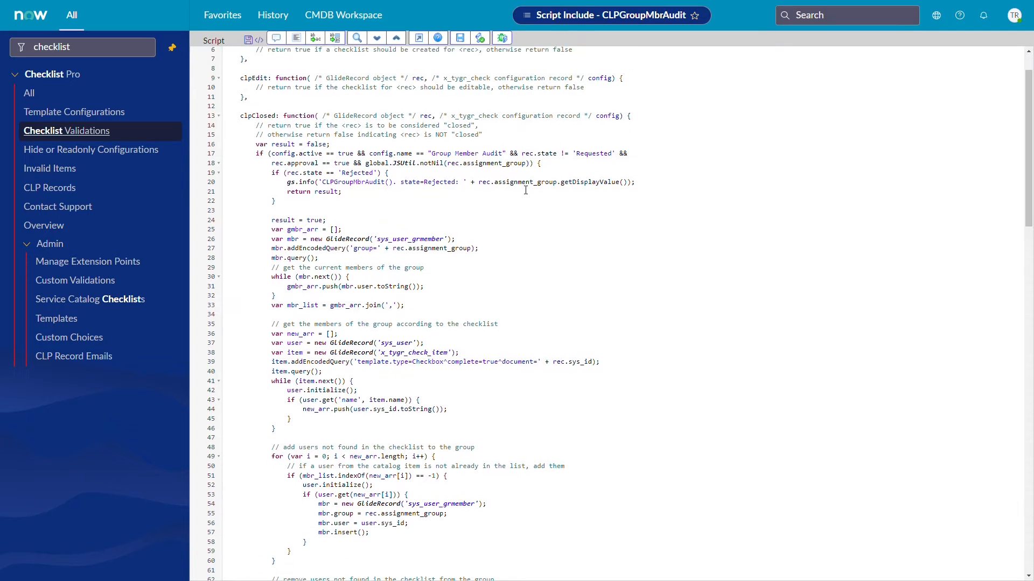
triple_click(259, 116)
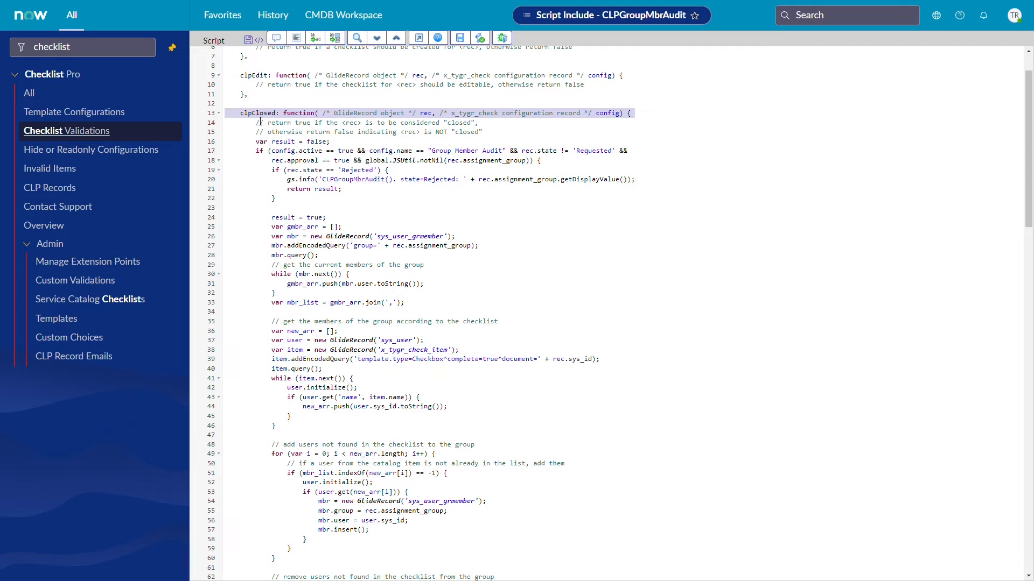
left_click(316, 161)
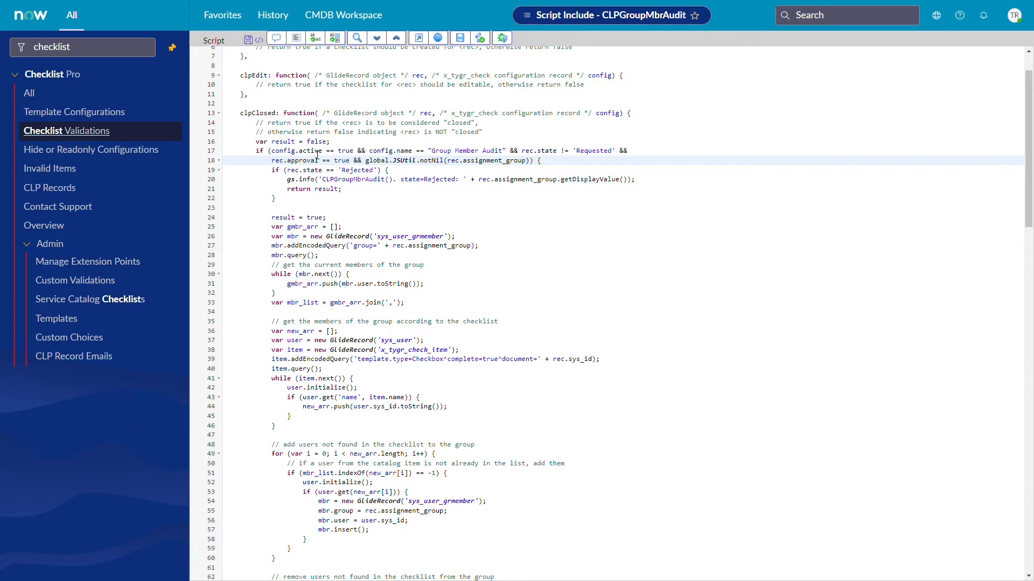
left_click_drag(254, 142, 355, 532)
scroll(436, 263, "down", 3)
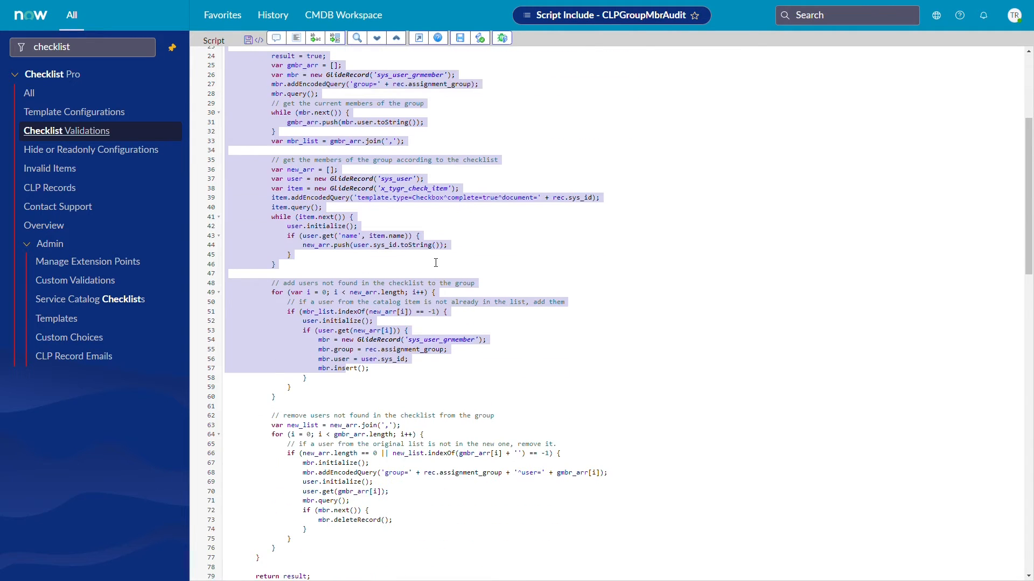
scroll(436, 262, "down", 2)
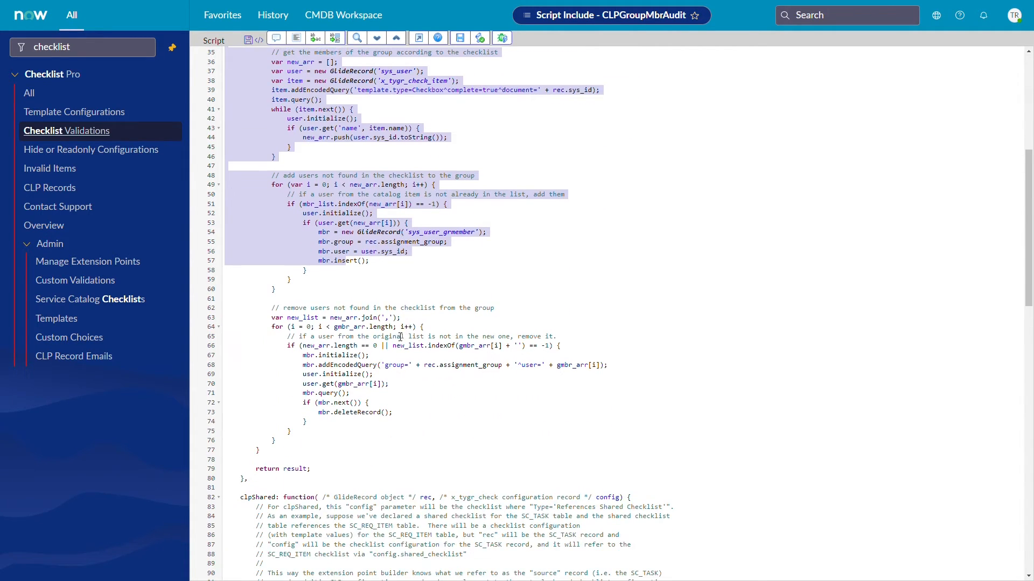
left_click(476, 261)
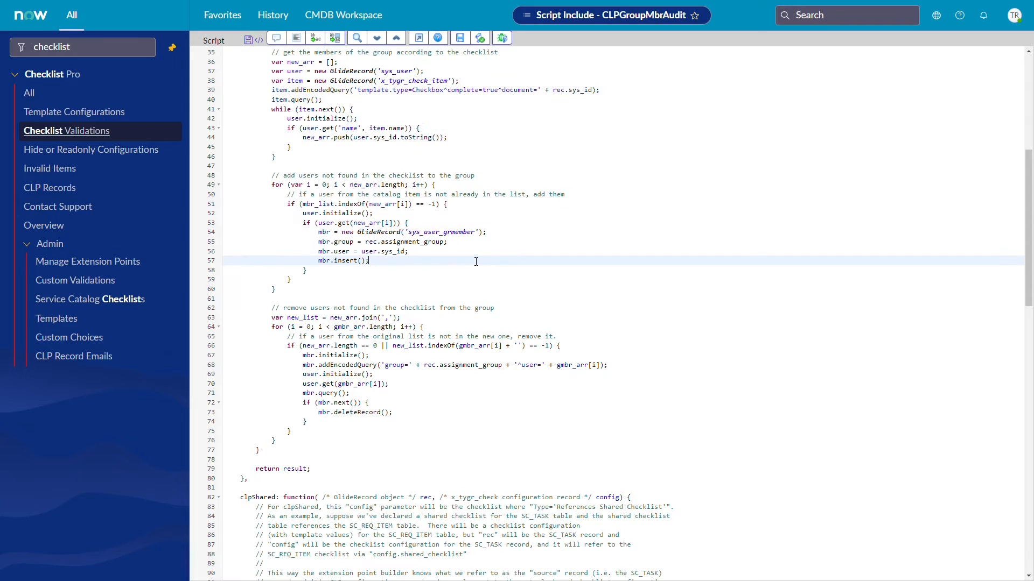
triple_click(370, 178)
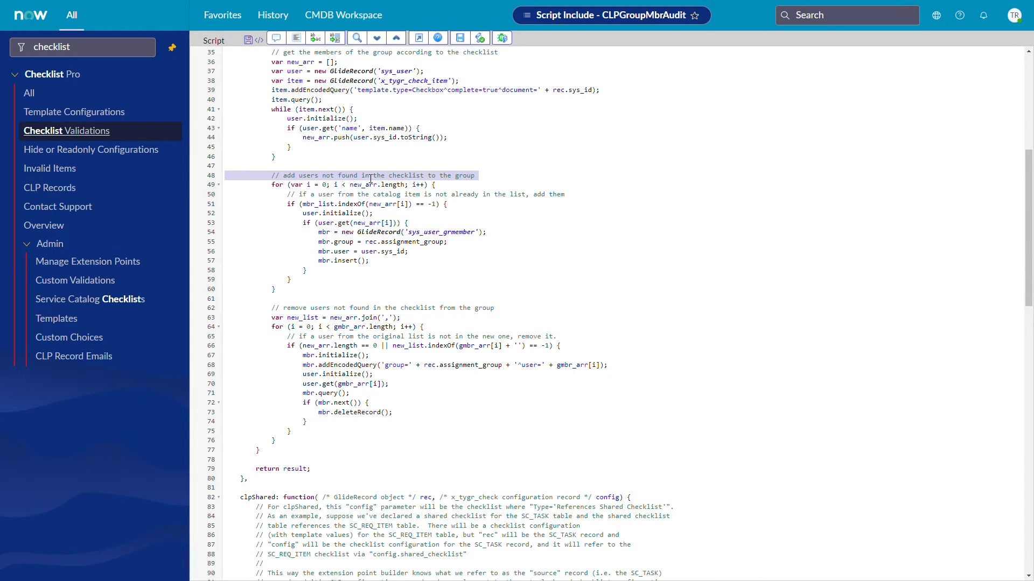
triple_click(388, 311)
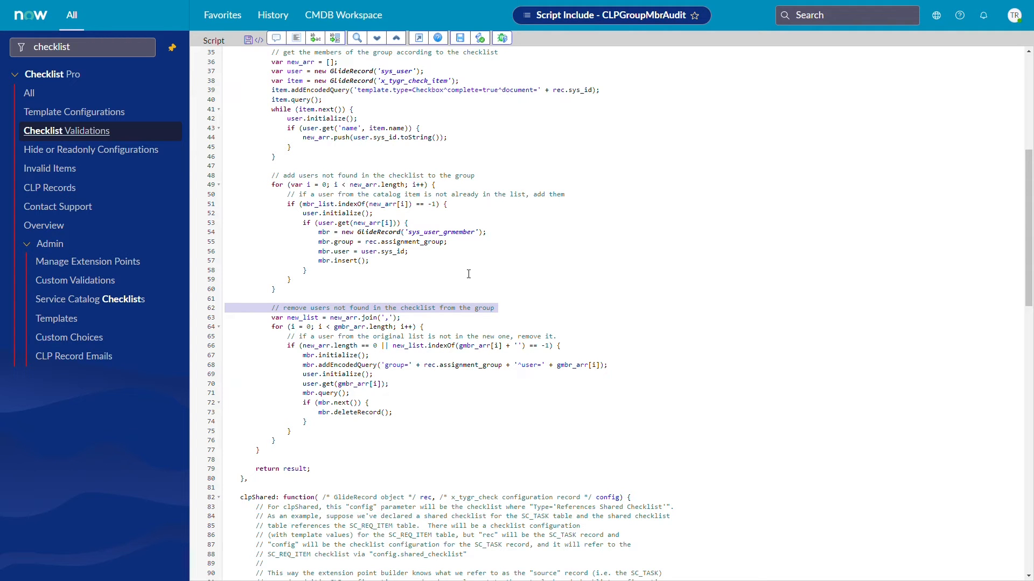
Step: Examine the clpShowButton function and its return condition in the CLPGroupMbrAudit script
scroll(469, 275, "down", 15)
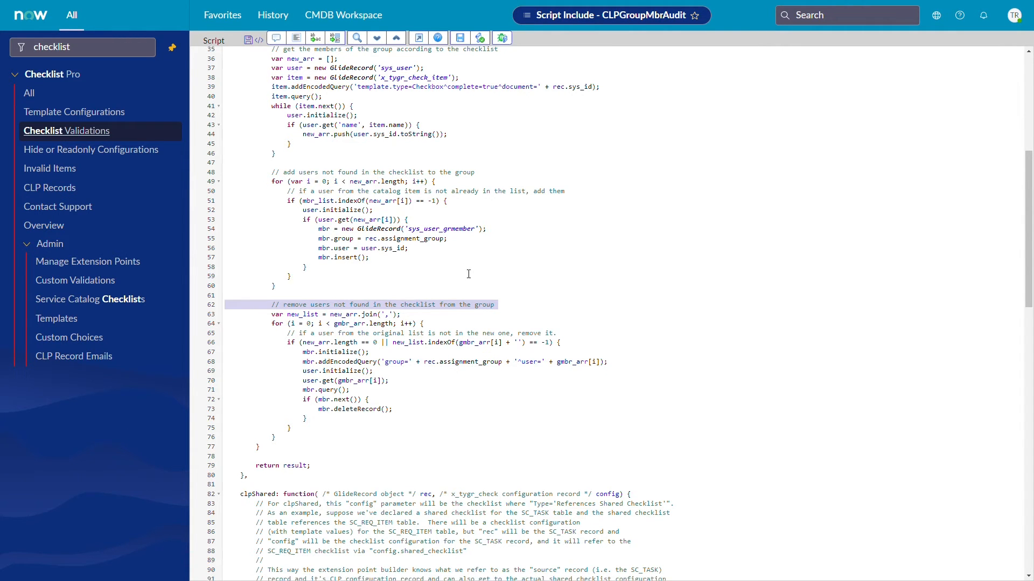
scroll(470, 274, "down", 9)
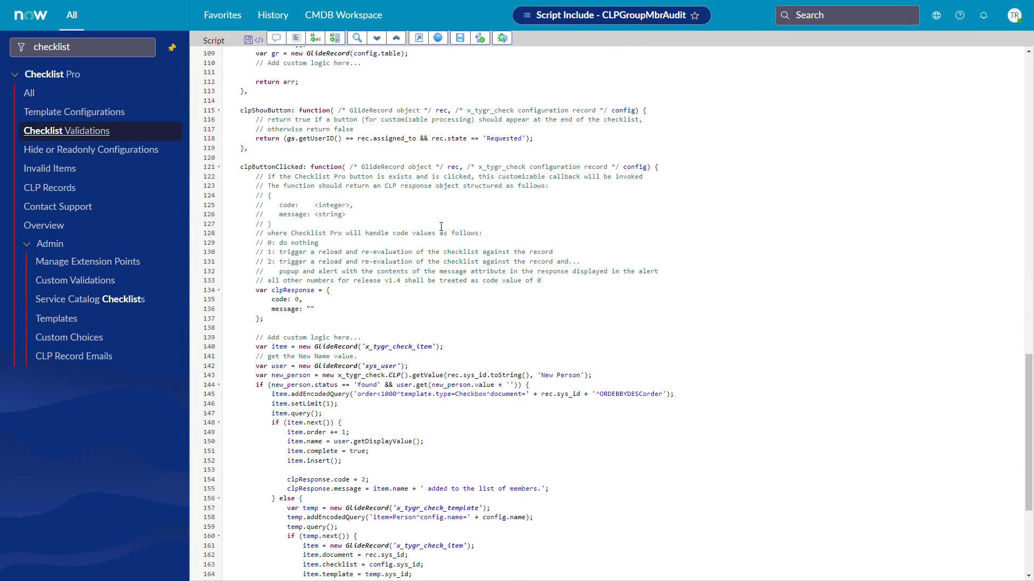
double_click(252, 111)
triple_click(430, 139)
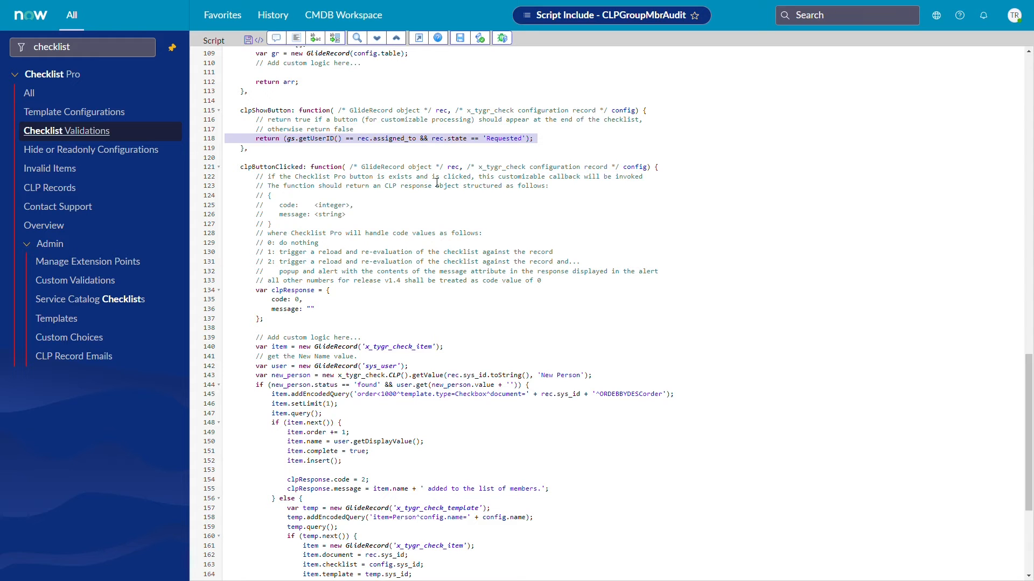
Step: Examine the custom logic of the clpButtonClicked function in the CLPGroupMbrAudit script
scroll(437, 183, "down", 3)
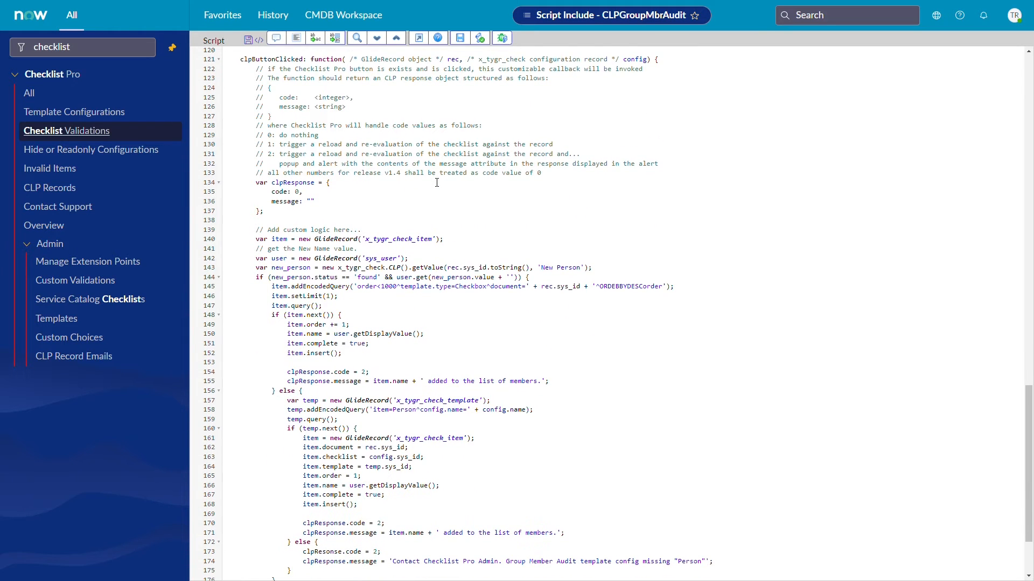
double_click(294, 64)
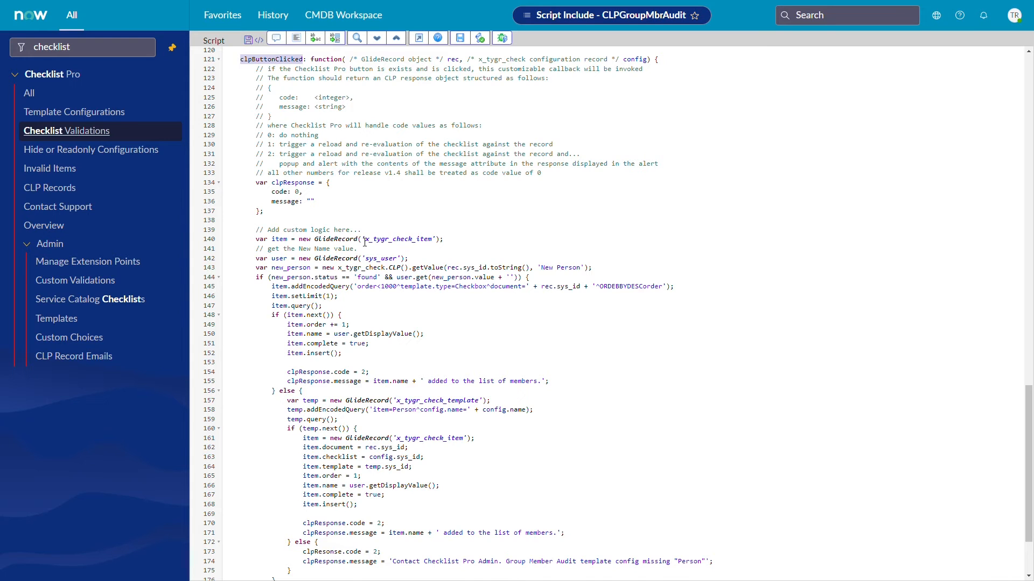
scroll(345, 222, "down", 2)
left_click_drag(252, 177, 326, 555)
scroll(403, 315, "down", 1)
scroll(403, 315, "down", 1)
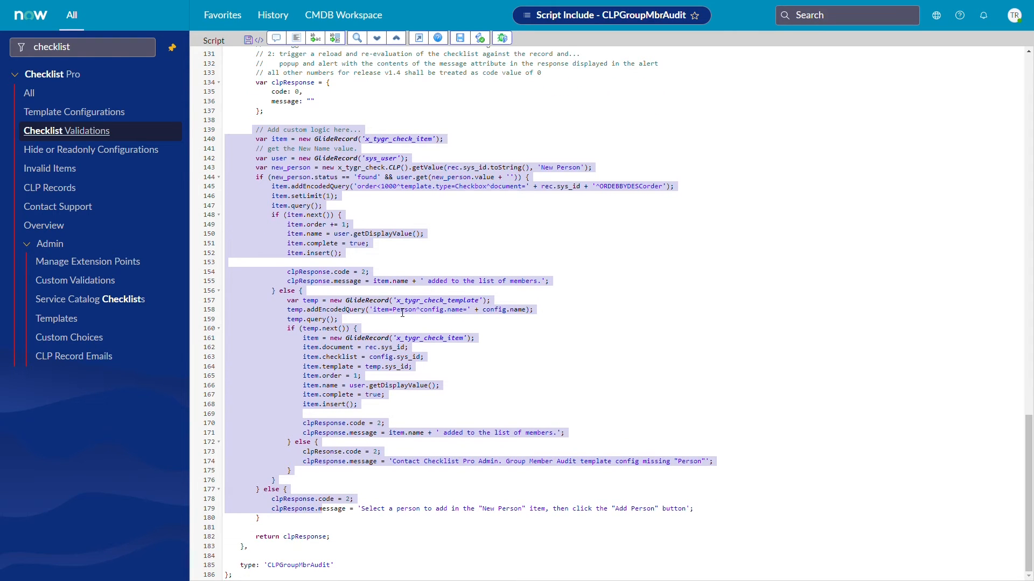
scroll(402, 311, "up", 2)
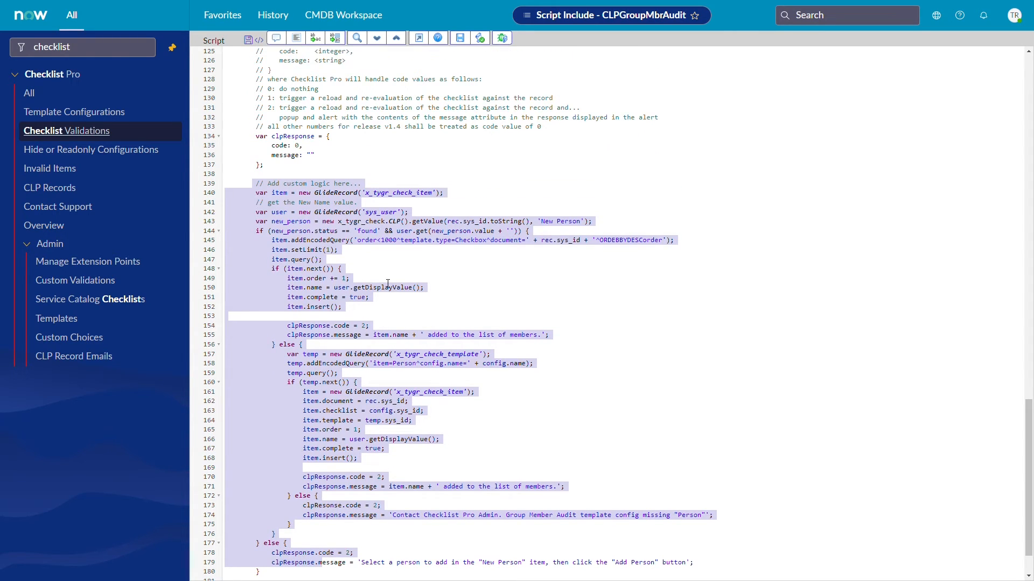
Step: Open the Group Member Audit checklist configuration from the list of all checklists
left_click(30, 94)
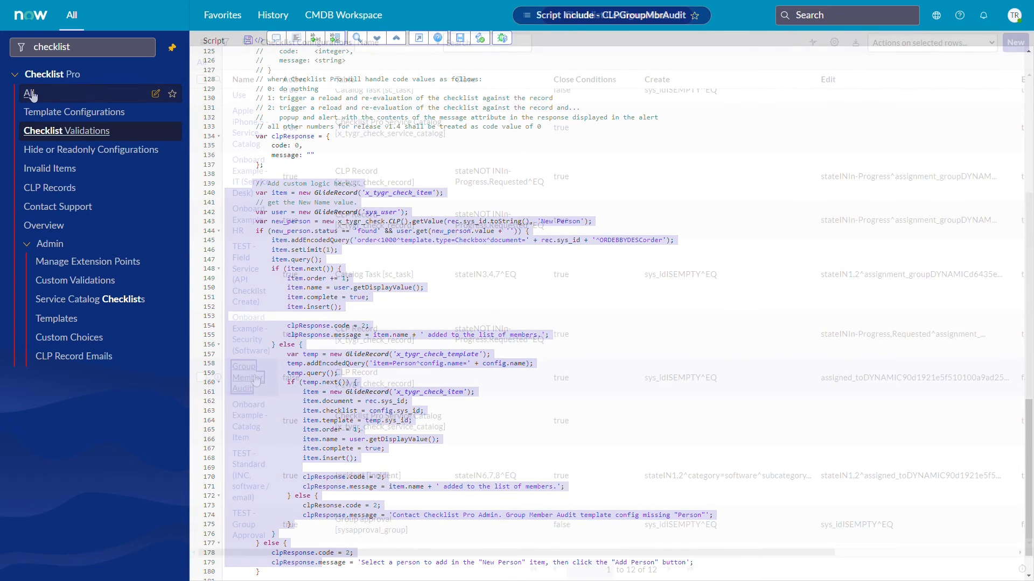
left_click(256, 380)
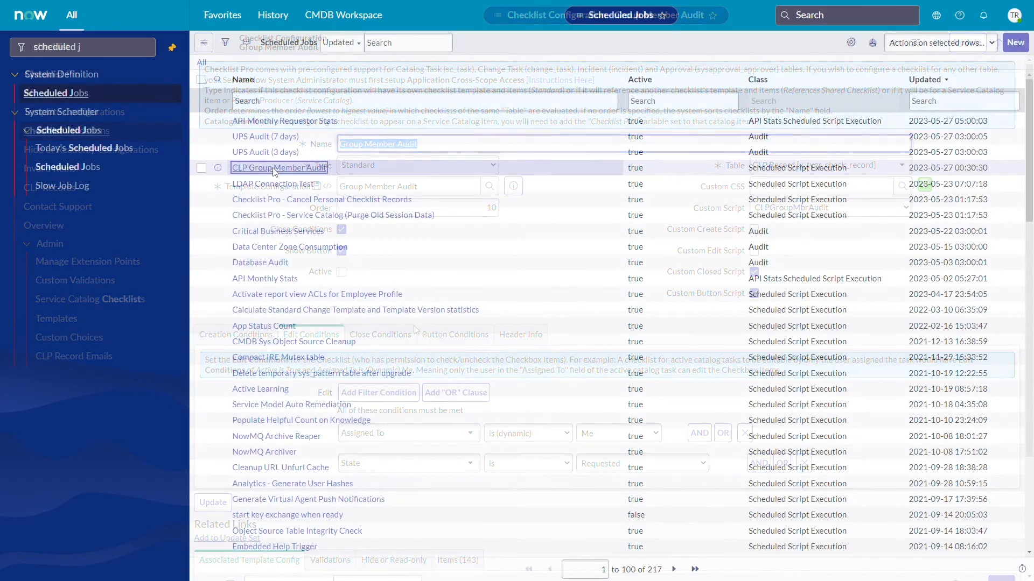
Step: Open the CLP Group Member Audit scheduled job and view its script full screen
left_click(275, 168)
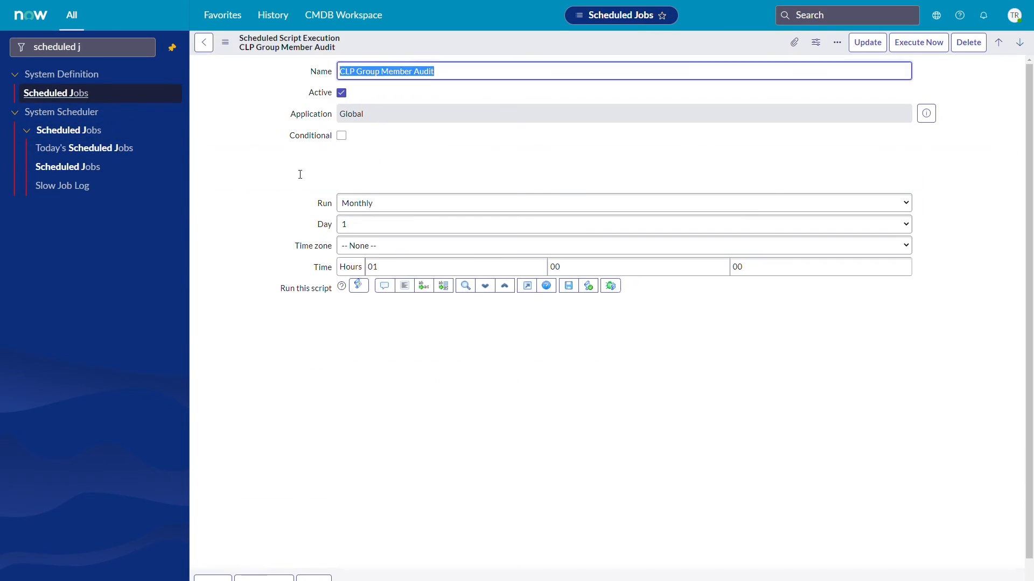
scroll(615, 340, "down", 3)
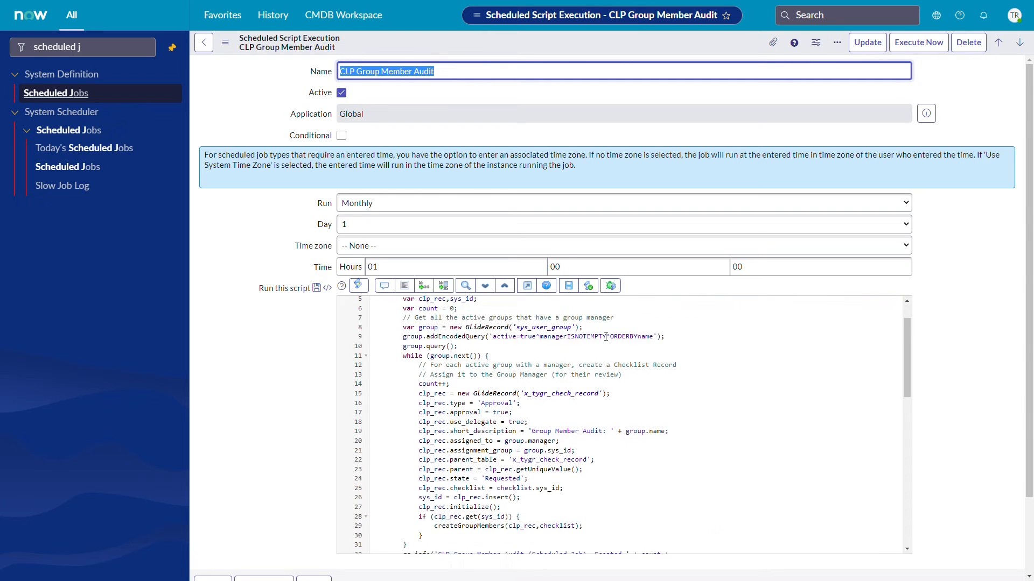
left_click(532, 289)
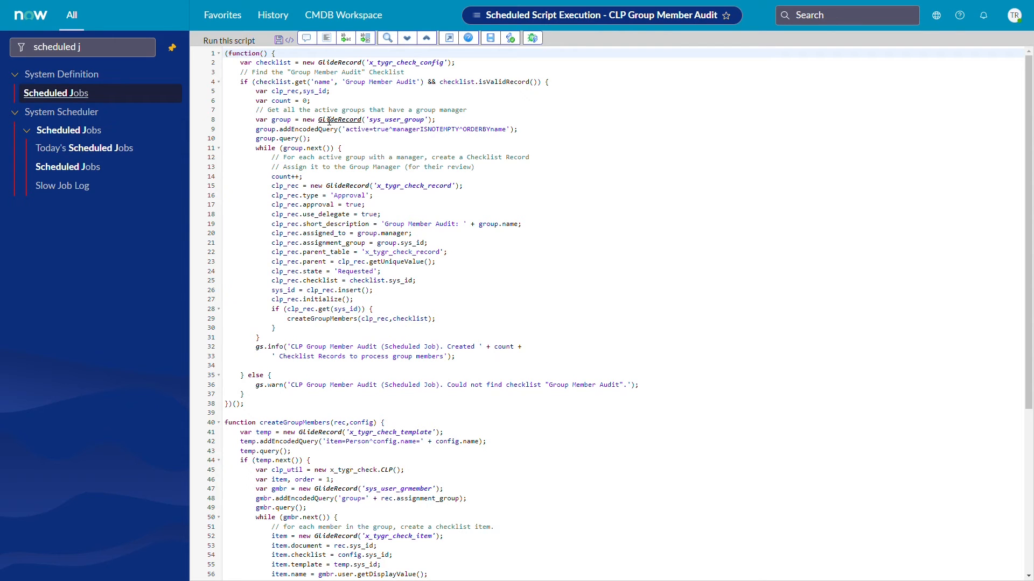
Step: Examine the scheduled job script's active group query, checklist record creation and createGroupMembers call
left_click_drag(322, 120, 519, 131)
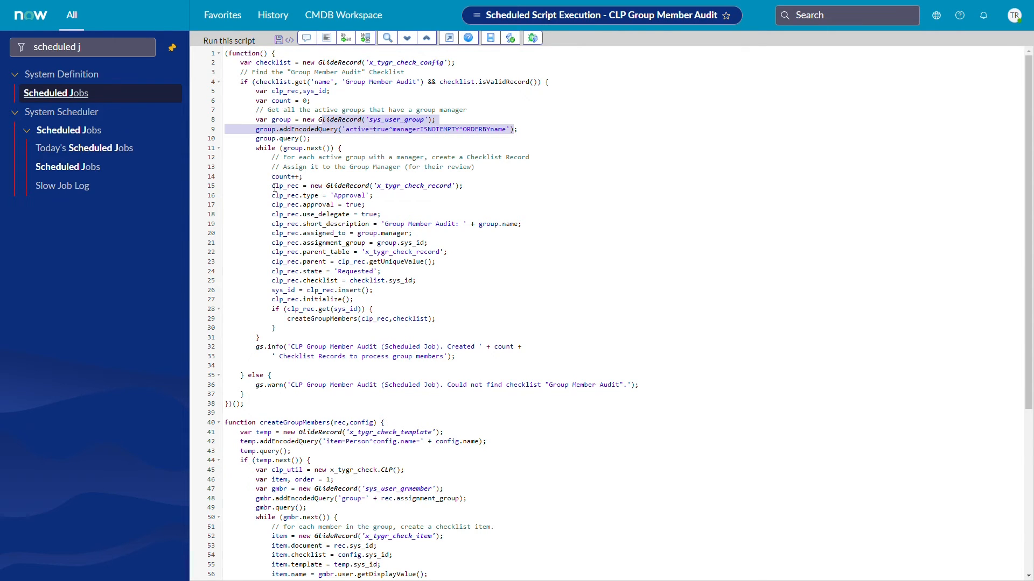
left_click_drag(272, 187, 450, 340)
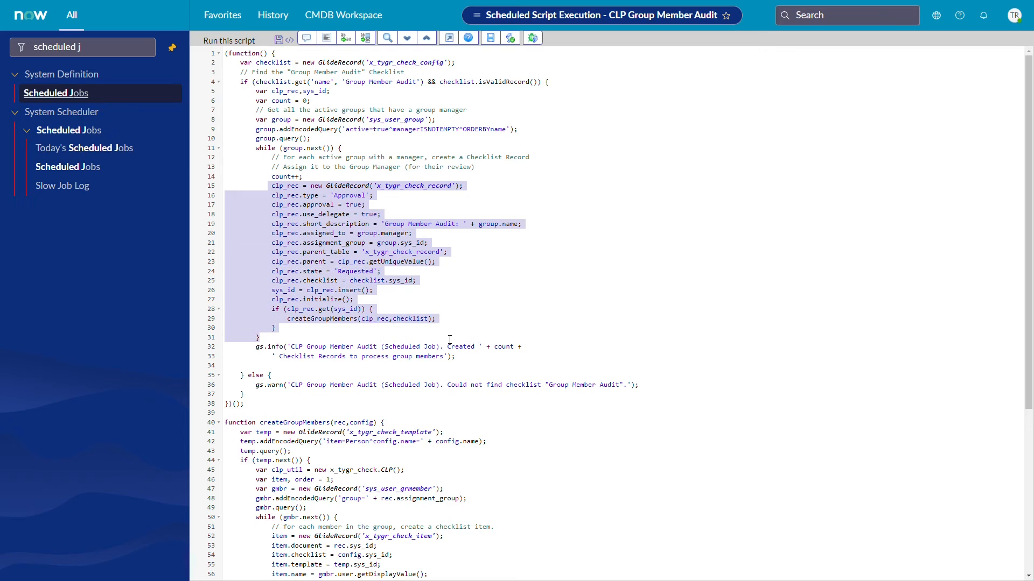
left_click_drag(475, 168, 275, 161)
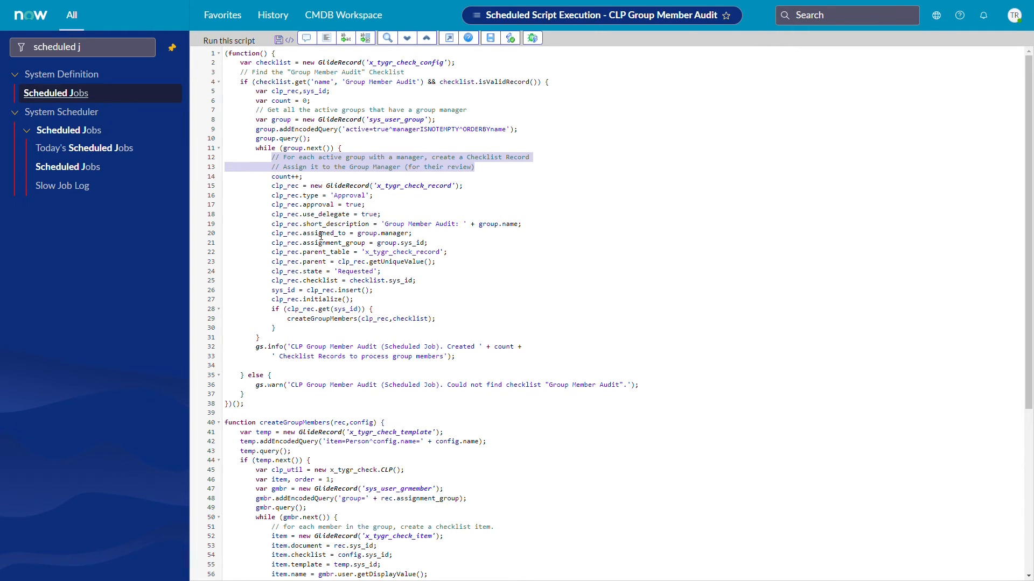
triple_click(375, 320)
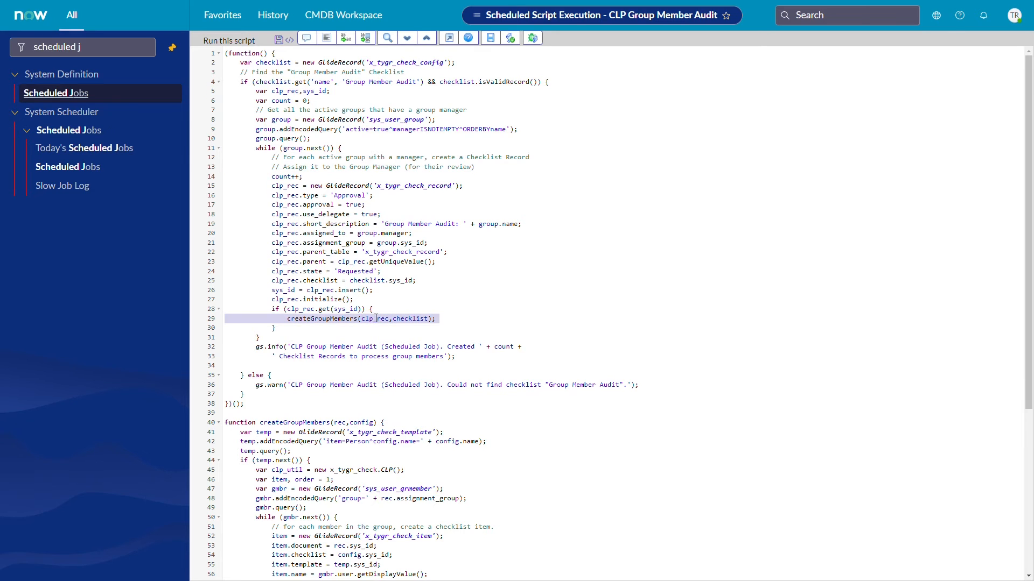
Step: Examine the whole createGroupMembers function, including how it builds the member items and the New Person item
scroll(376, 319, "down", 5)
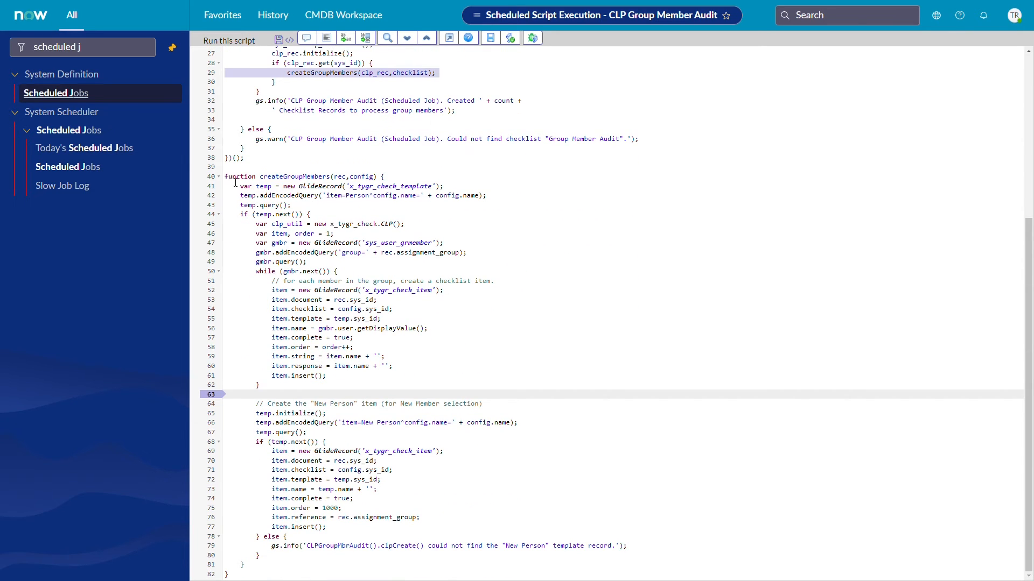
left_click_drag(231, 180, 229, 575)
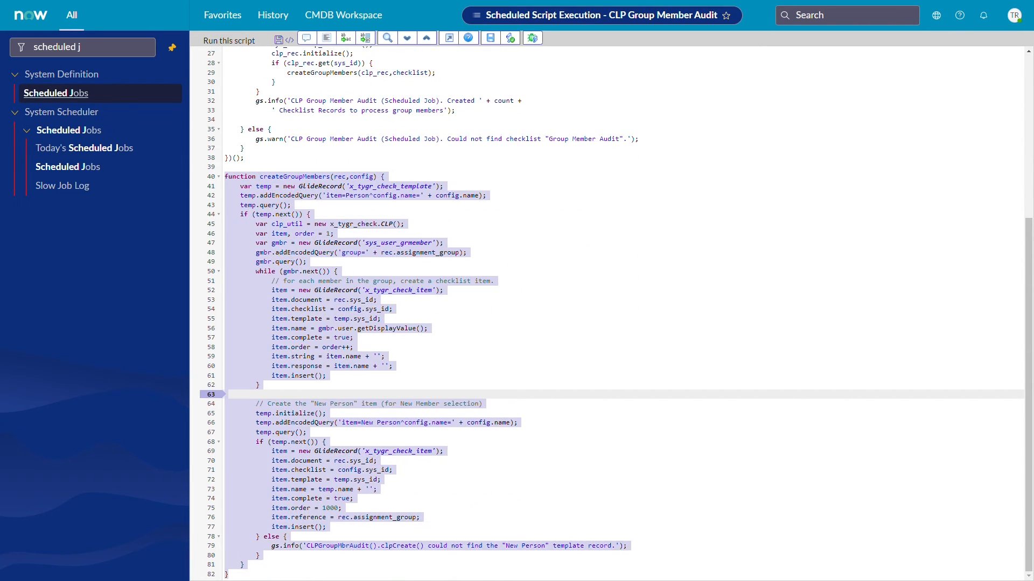
scroll(456, 281, "up", 5)
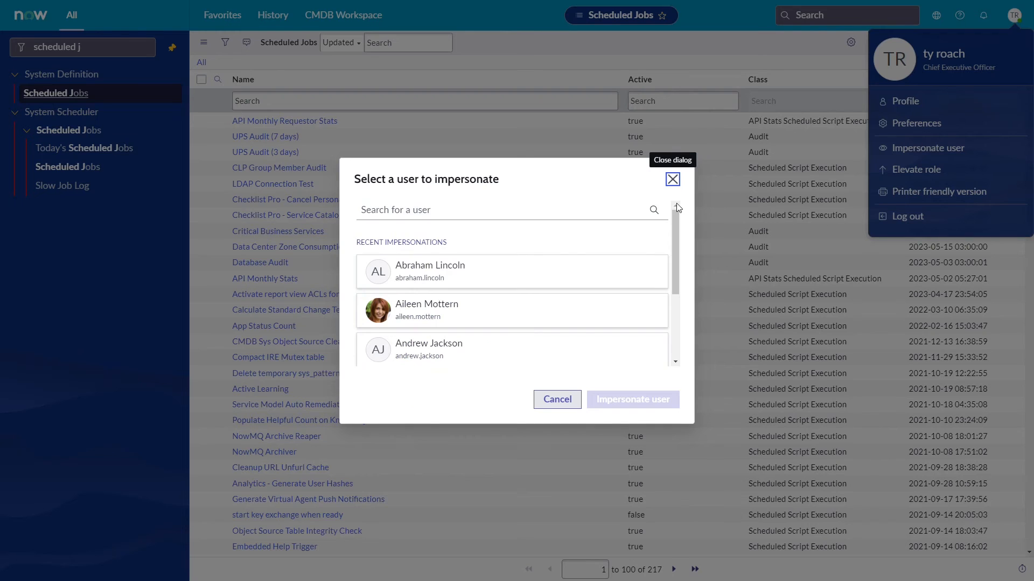
Step: Impersonate the manager of the Network group, chosen from the recent impersonations
scroll(520, 304, "down", 2)
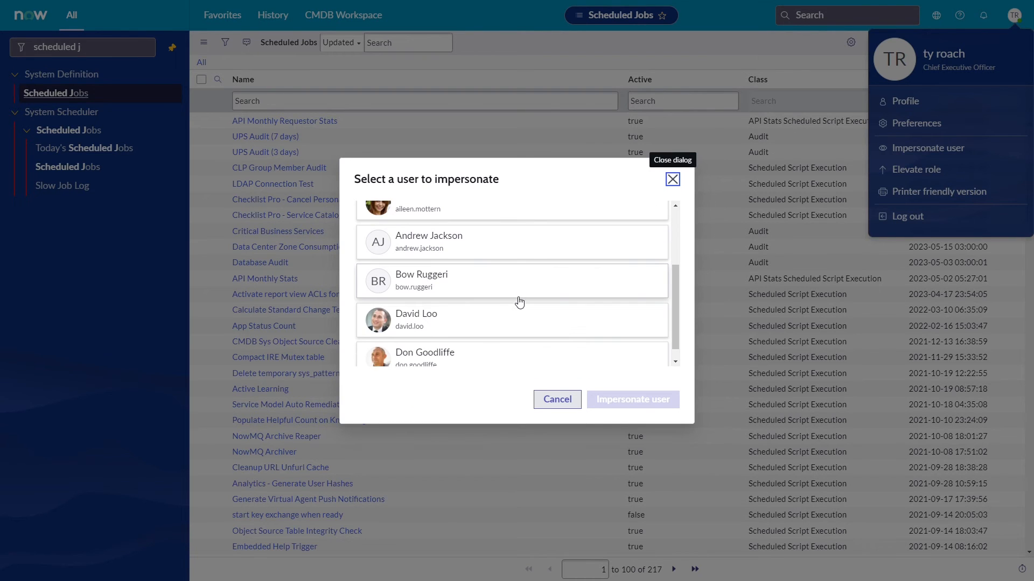
left_click(471, 292)
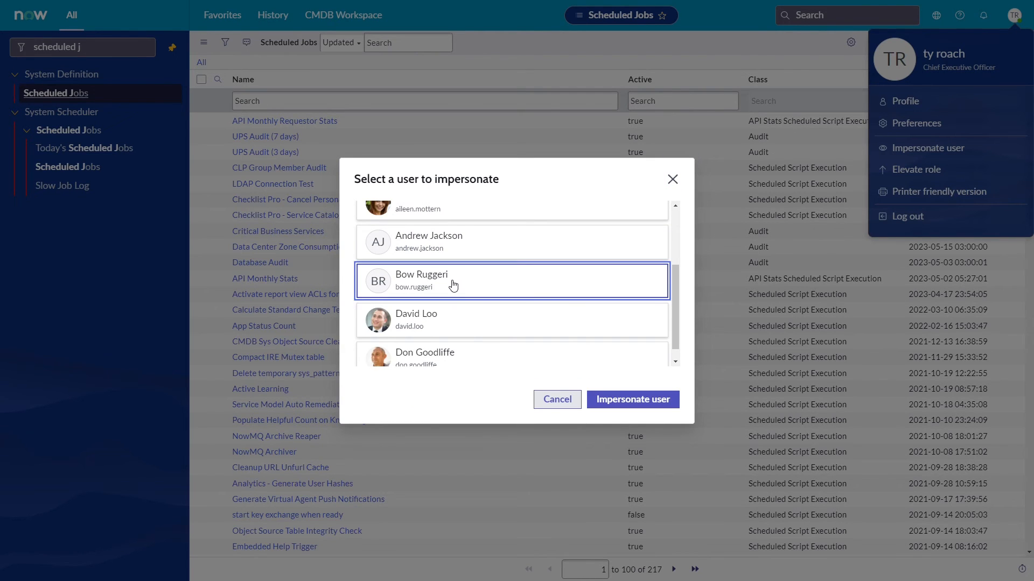
left_click(633, 409)
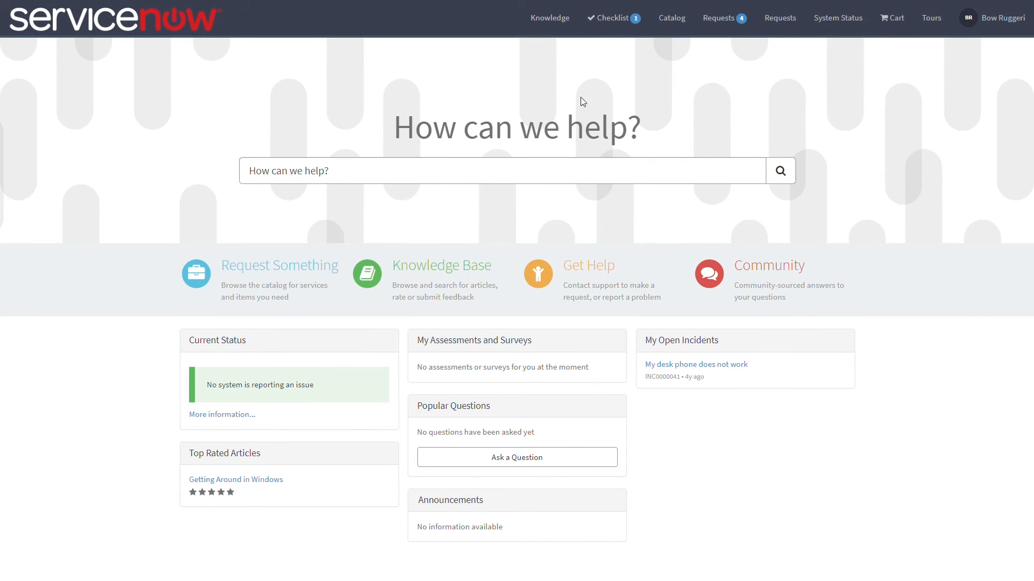
Step: Open the Group Member Audit: Network checklist in the service portal and check its New Person selection
left_click(622, 17)
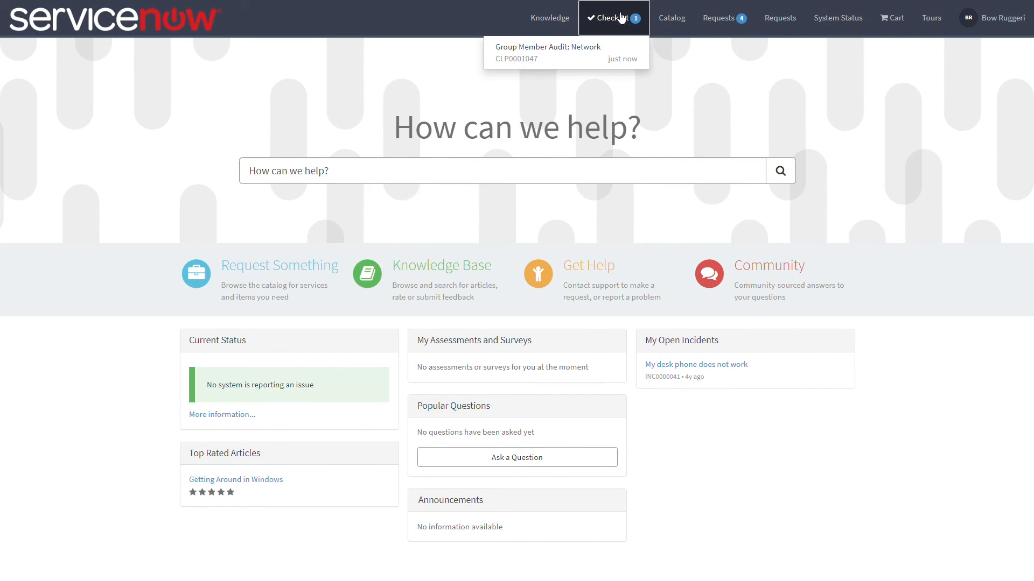
left_click(536, 52)
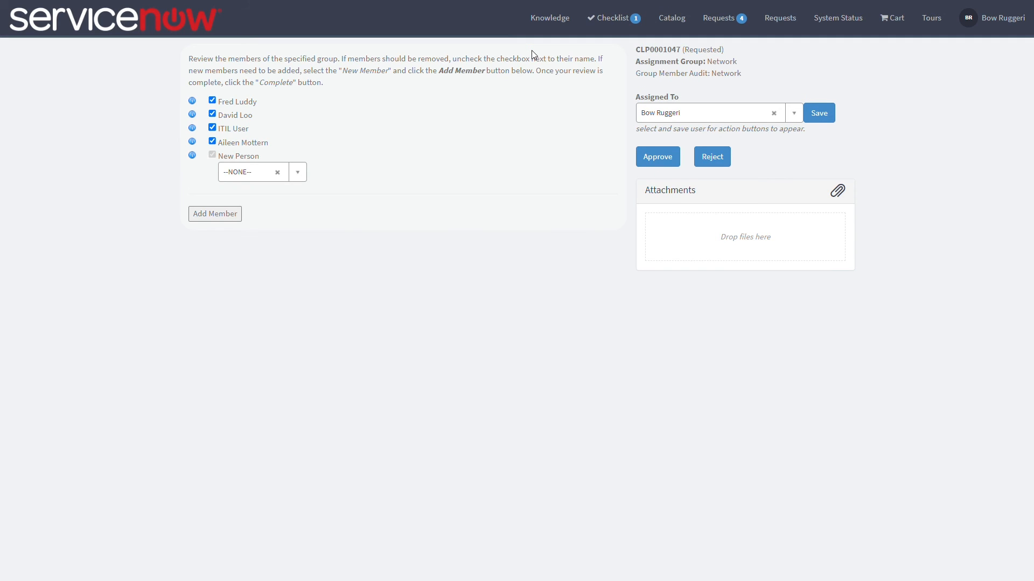
left_click(298, 172)
left_click(323, 141)
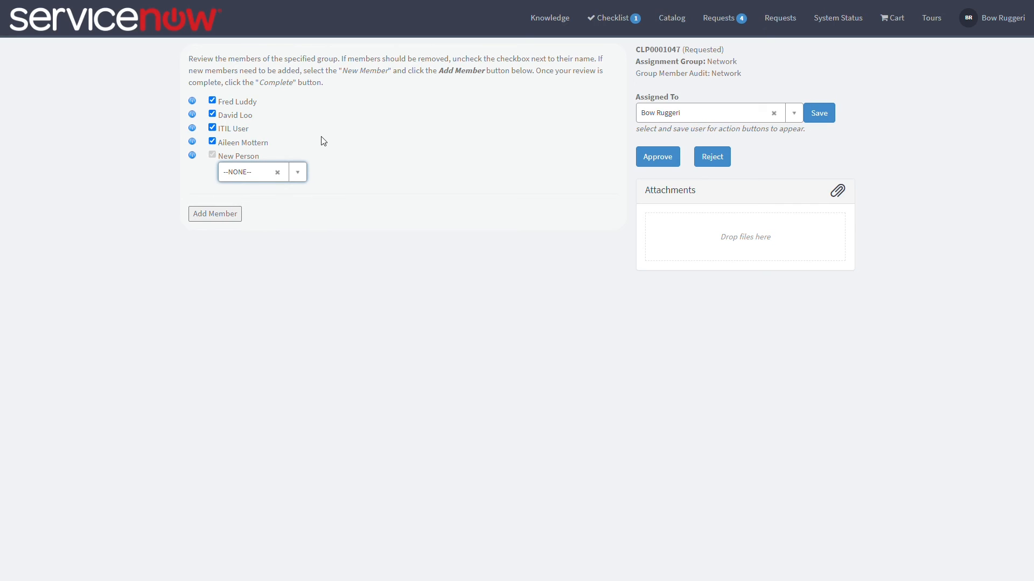
Step: Uncheck the member listed directly above New Person and add Abraham Lincoln as a new member
left_click(212, 141)
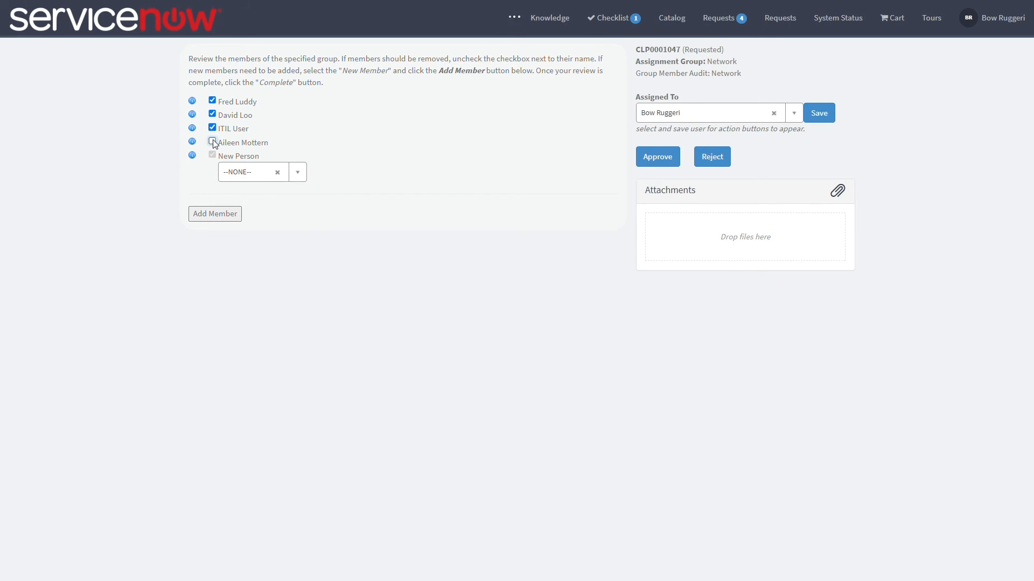
left_click(298, 172)
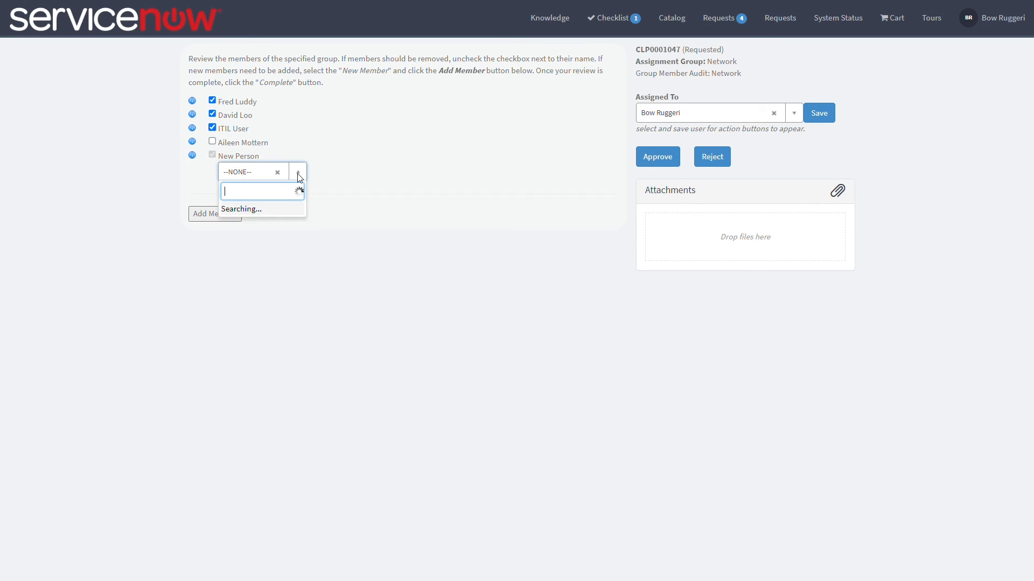
left_click(267, 226)
left_click(234, 218)
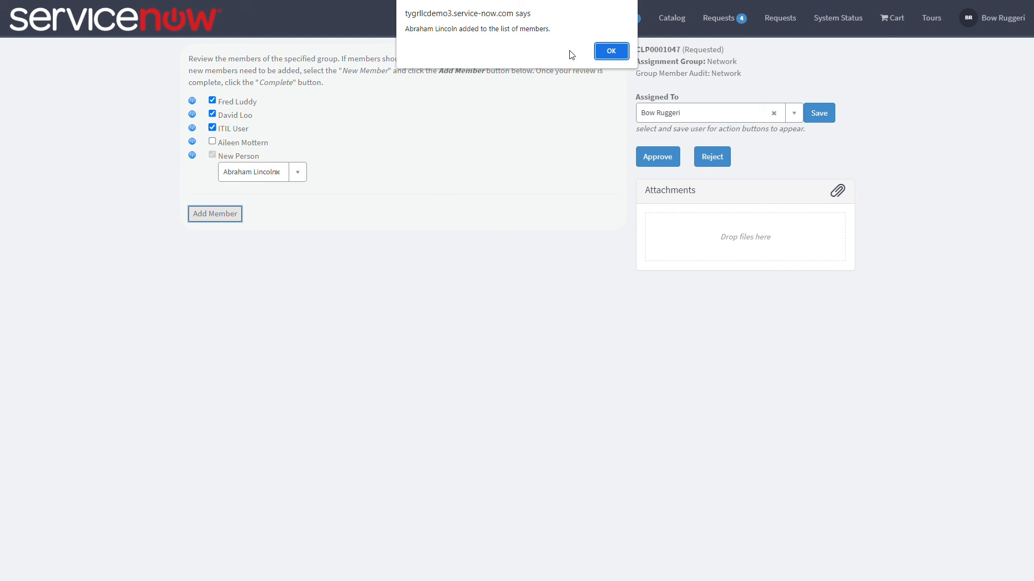
left_click(606, 55)
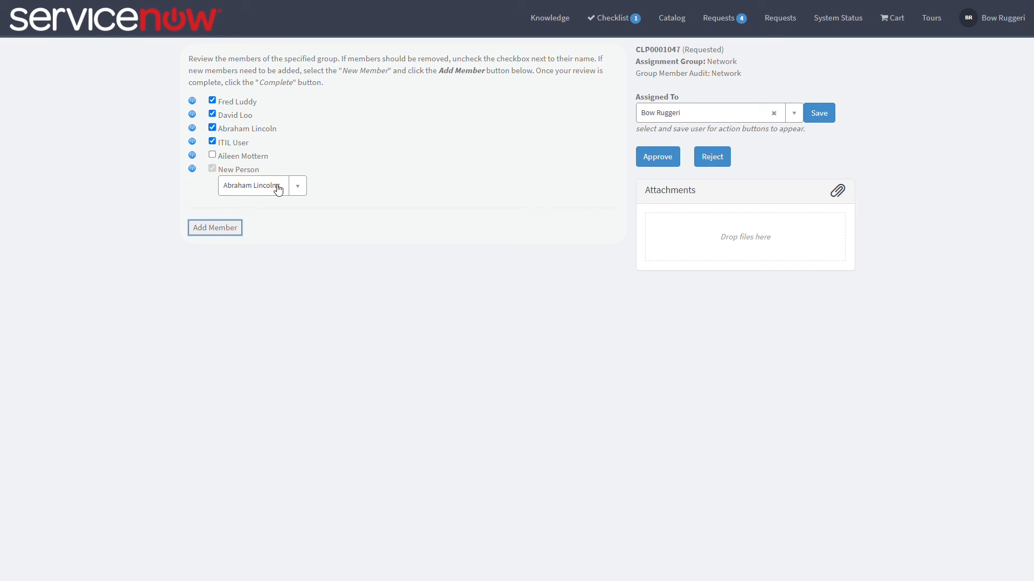
Step: Add the user listed directly after Abraham Lincoln as another new member and approve the checklist
left_click(297, 185)
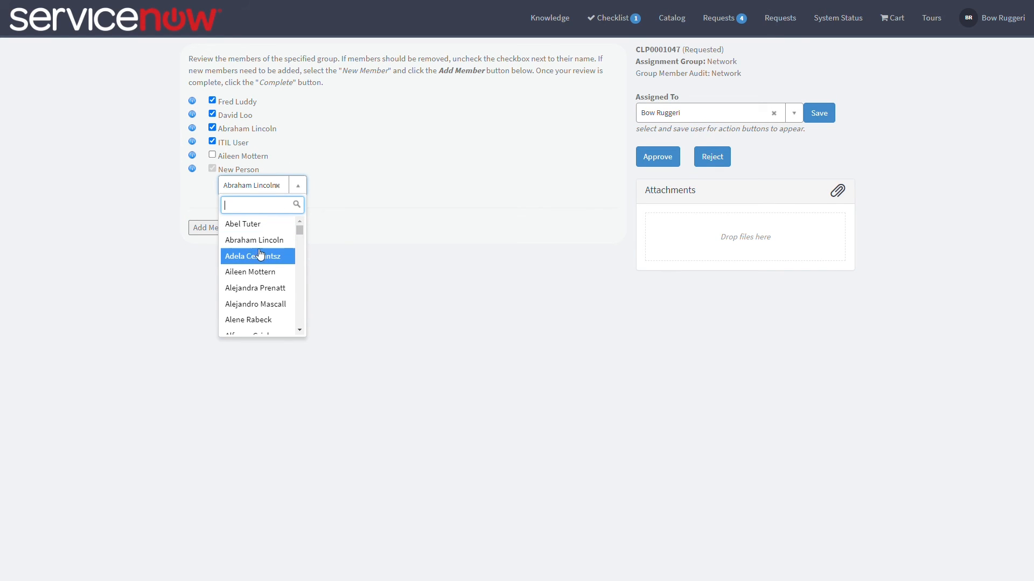
left_click(259, 257)
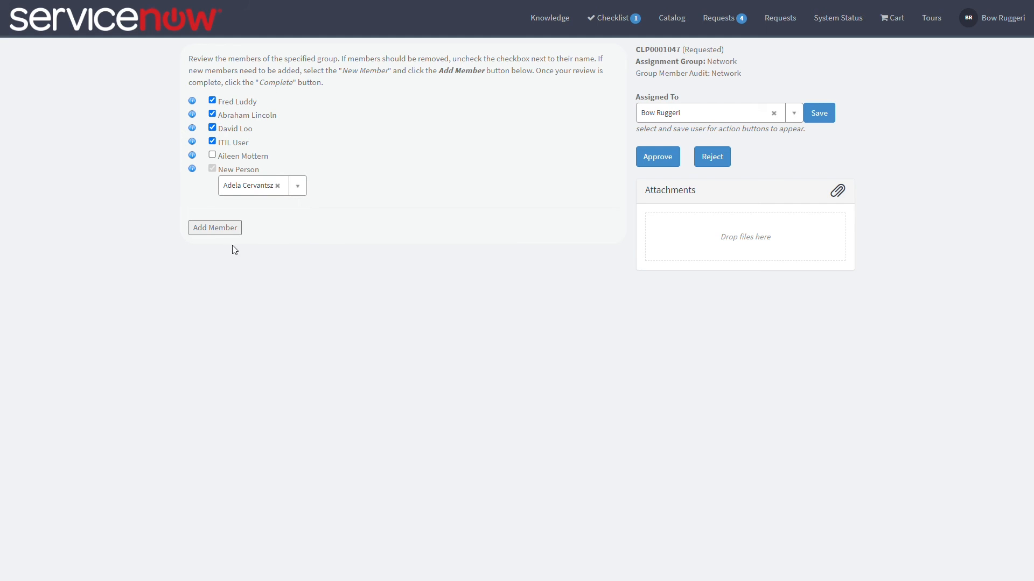
left_click(225, 229)
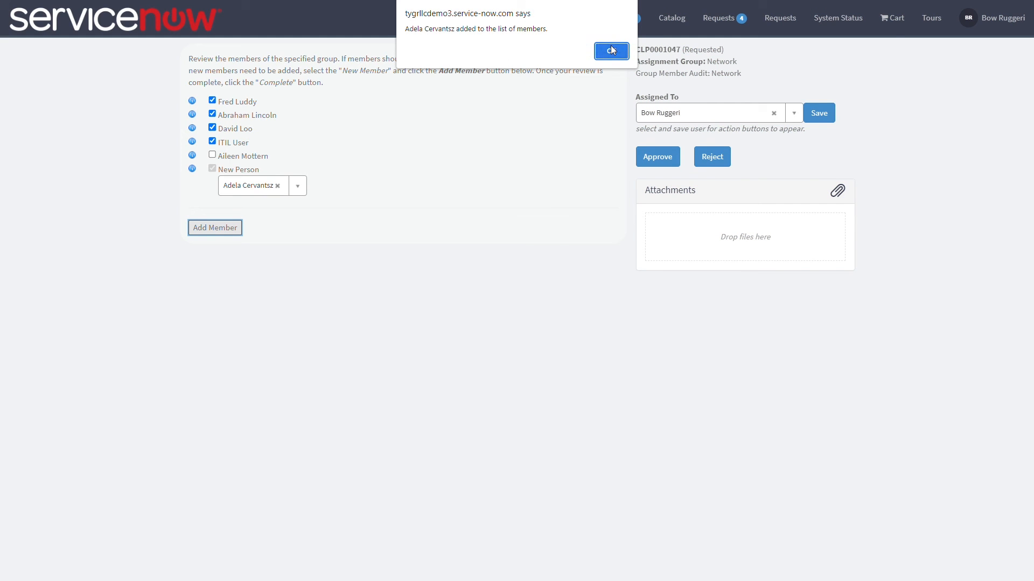
left_click(611, 51)
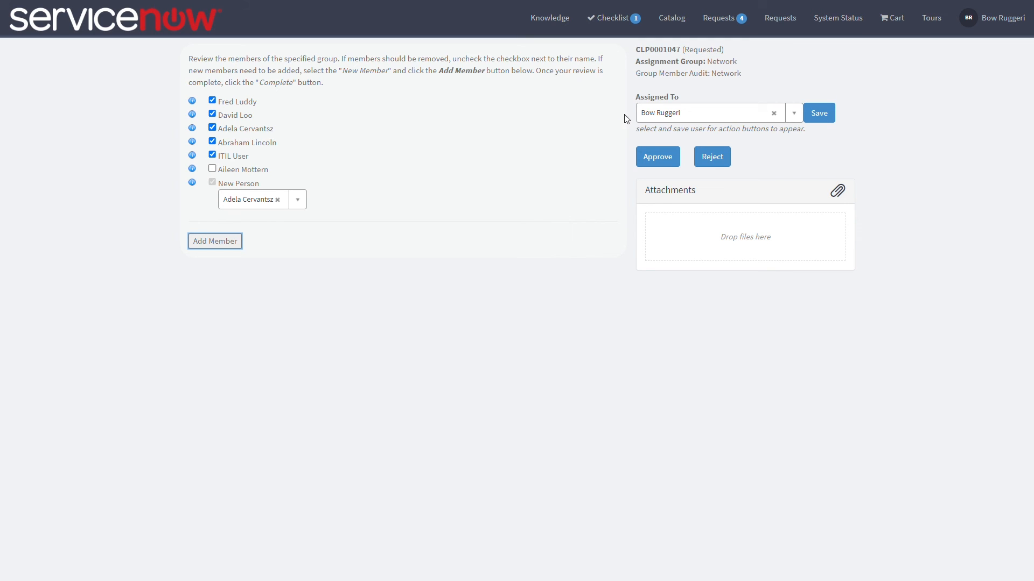
left_click(671, 163)
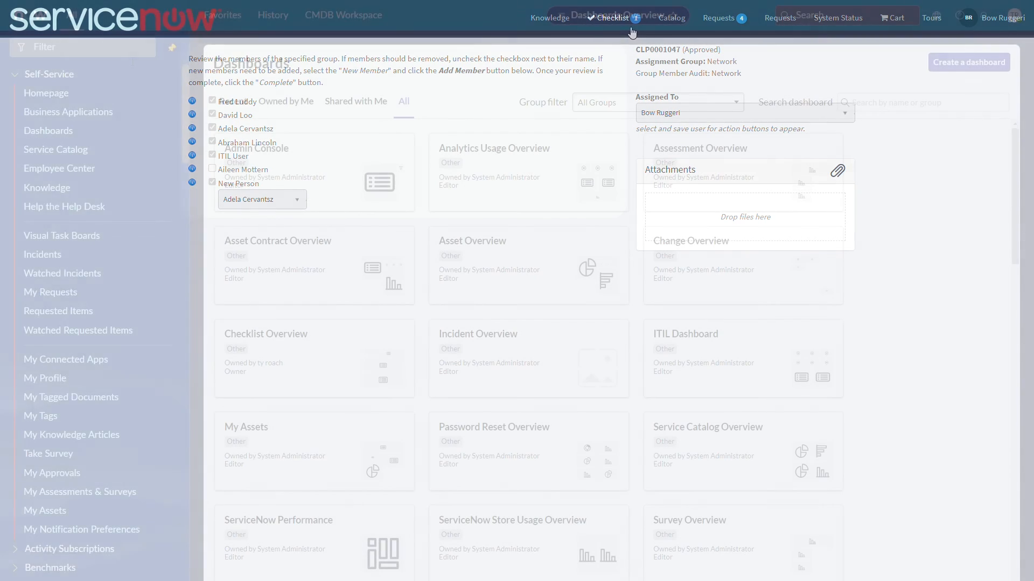
Step: Find Groups in the navigator using the filter "groups" and open the Network group record to check its members
left_click(132, 52)
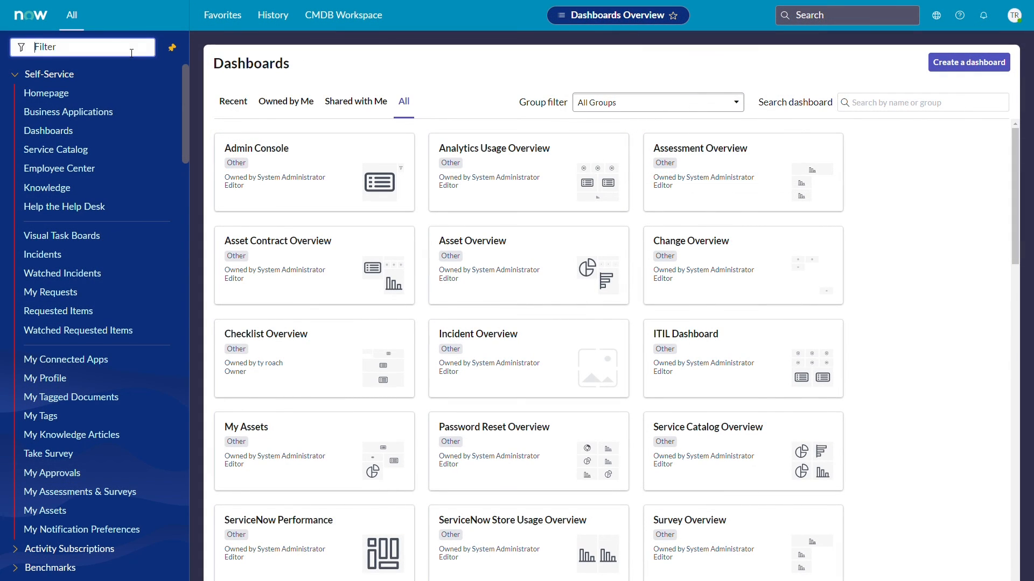
type("groups")
scroll(54, 248, "down", 8)
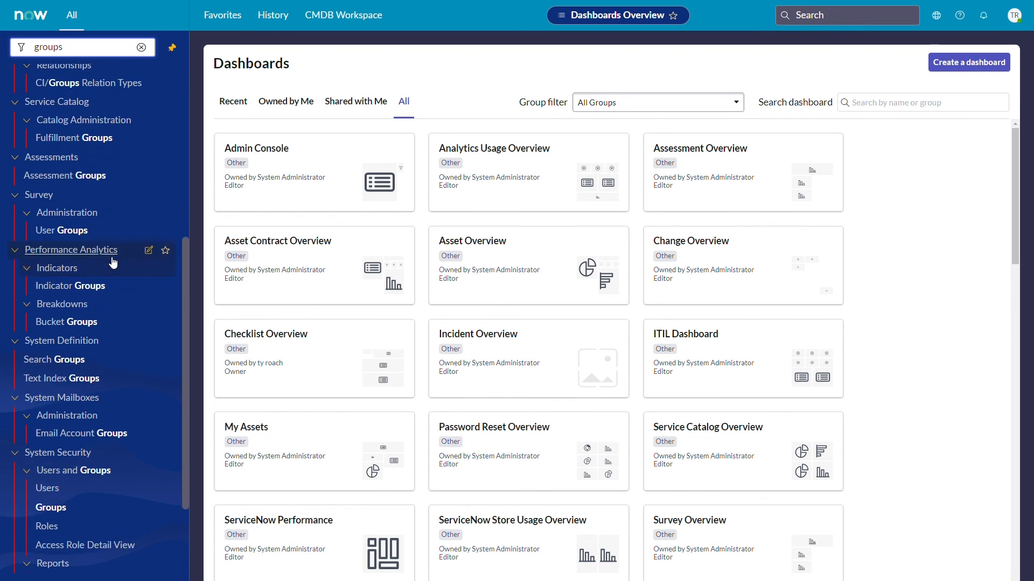
left_click(54, 501)
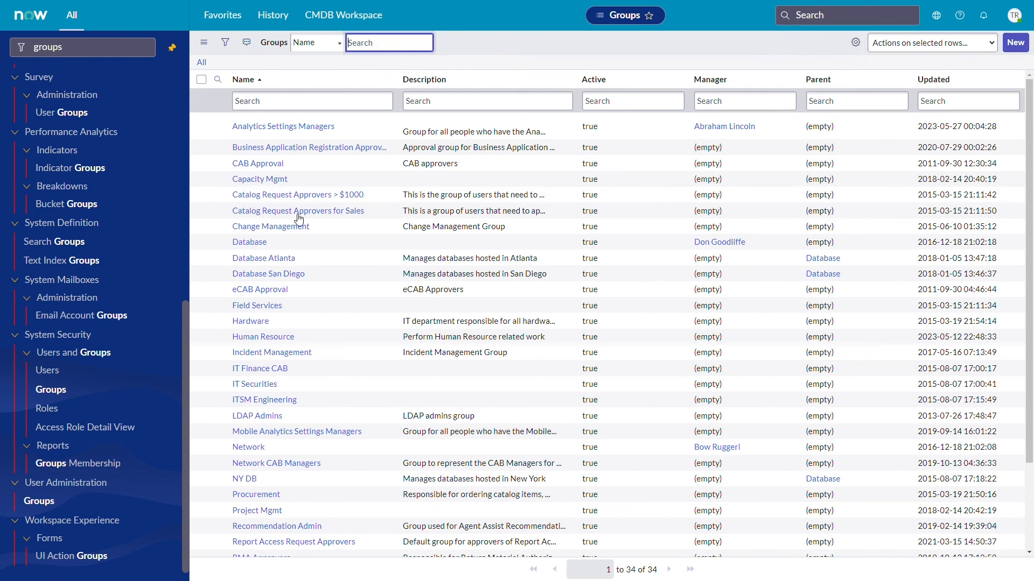
scroll(365, 233, "down", 2)
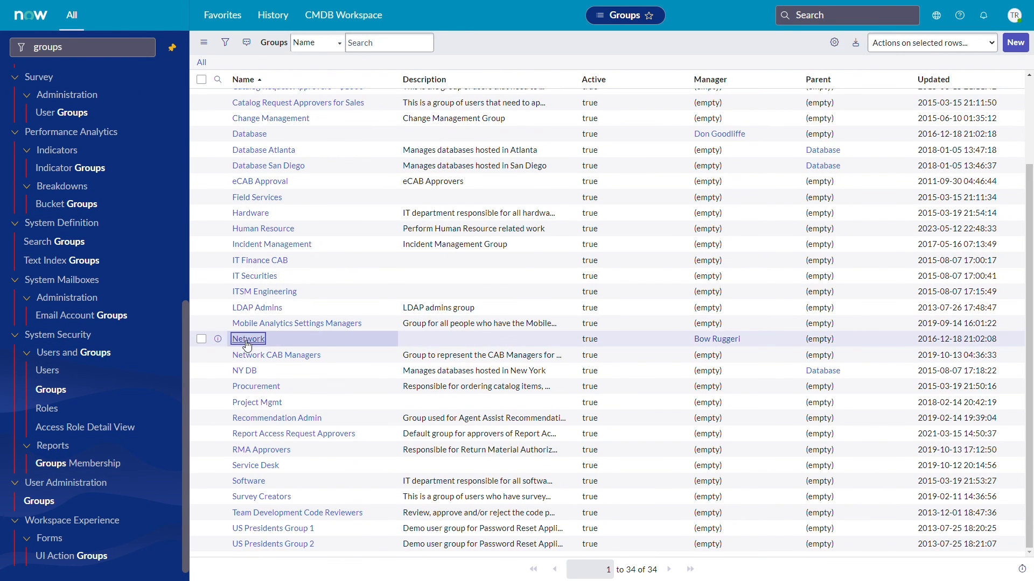
left_click(249, 341)
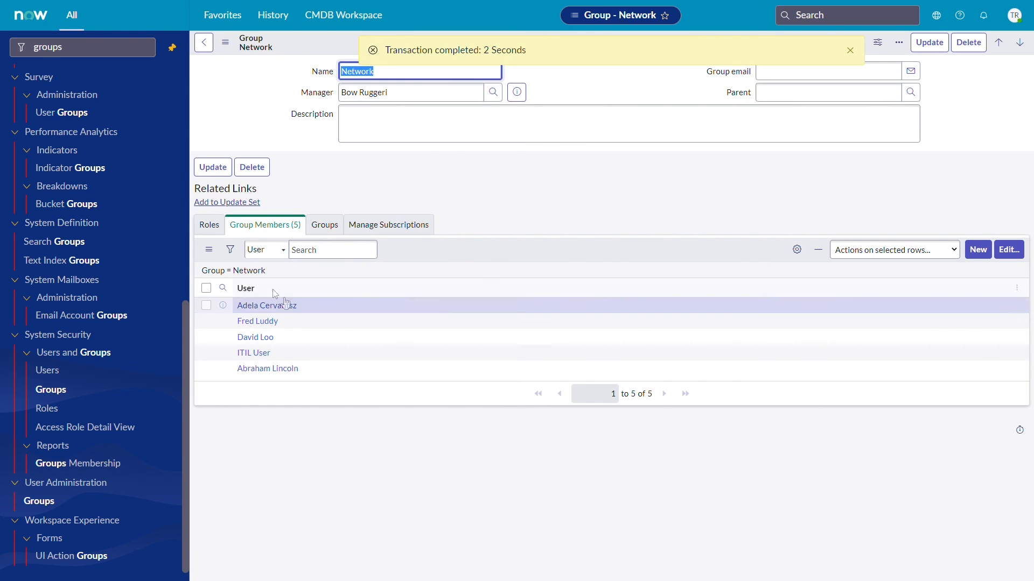